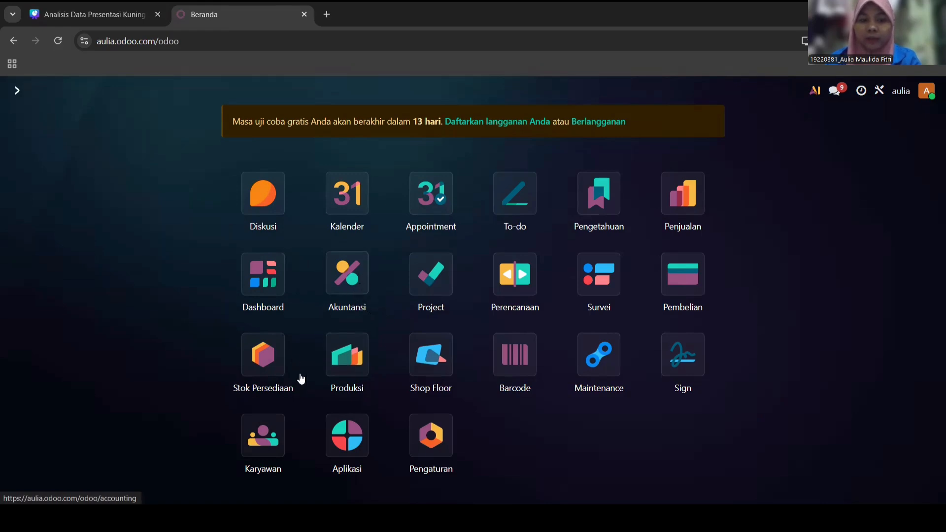
- Open the Inventory Produk list of five products and start a new product
click(270, 366)
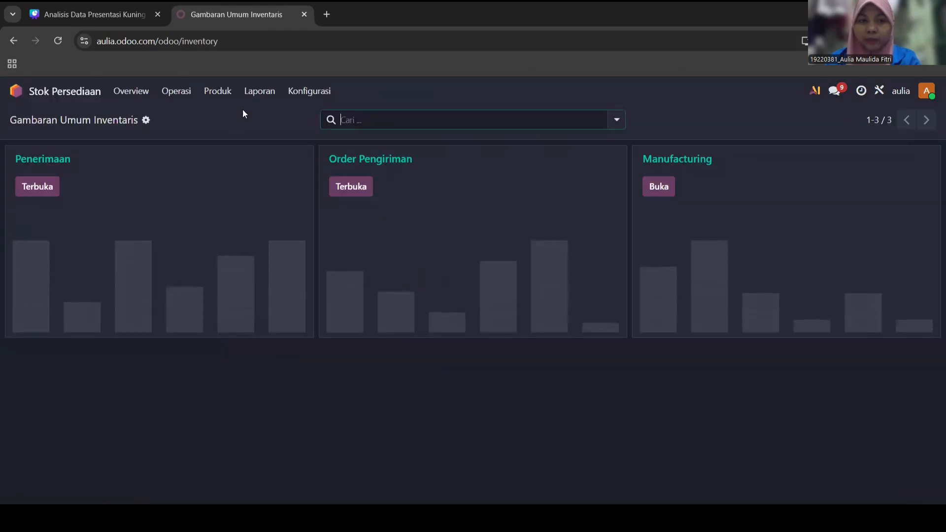
click(220, 93)
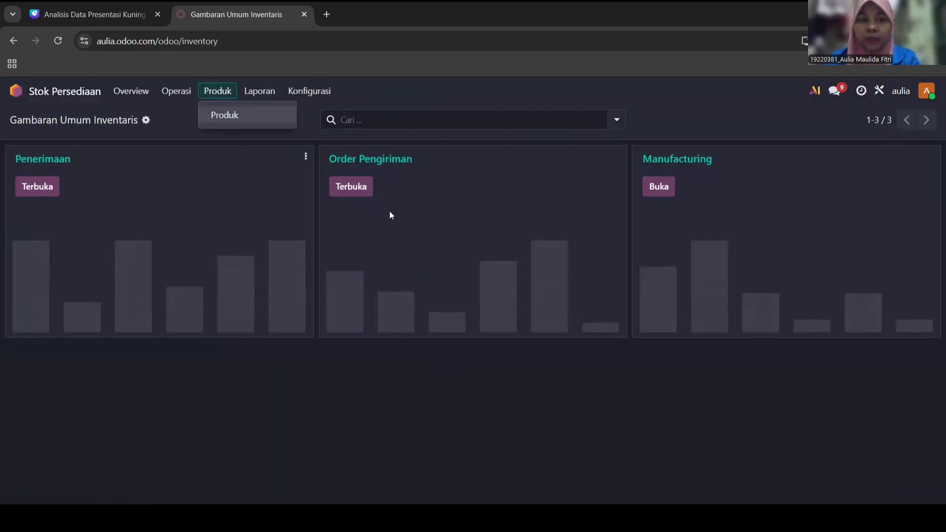
click(224, 115)
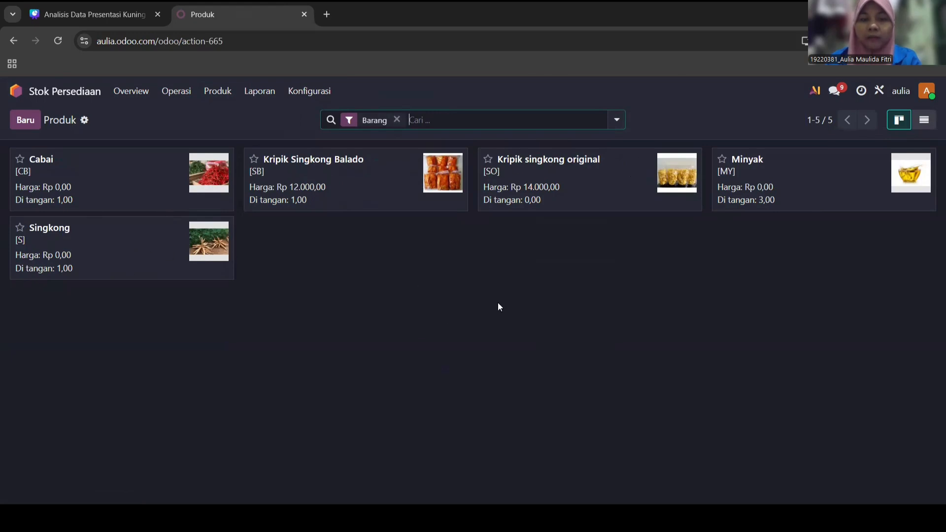
click(26, 123)
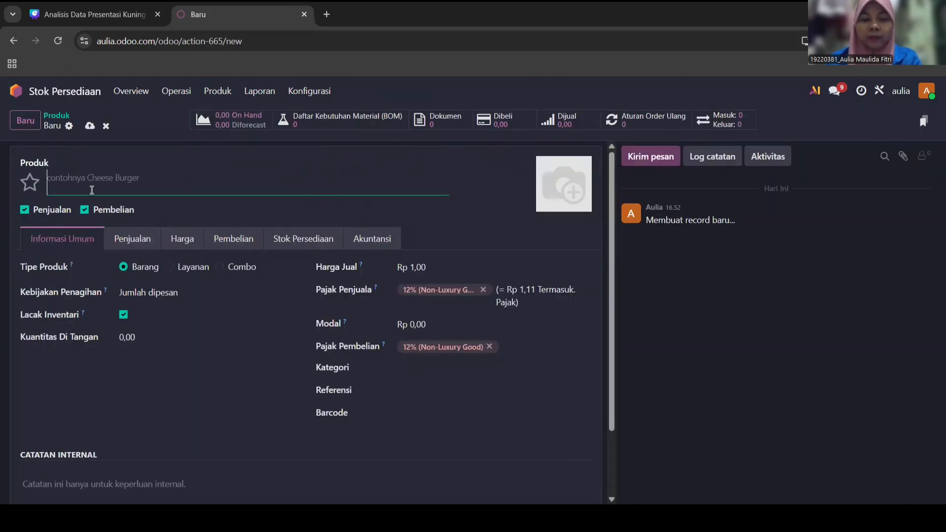
- Name the product 'Kripik Singkong Asin' and make it not purchasable
text(Krpi)
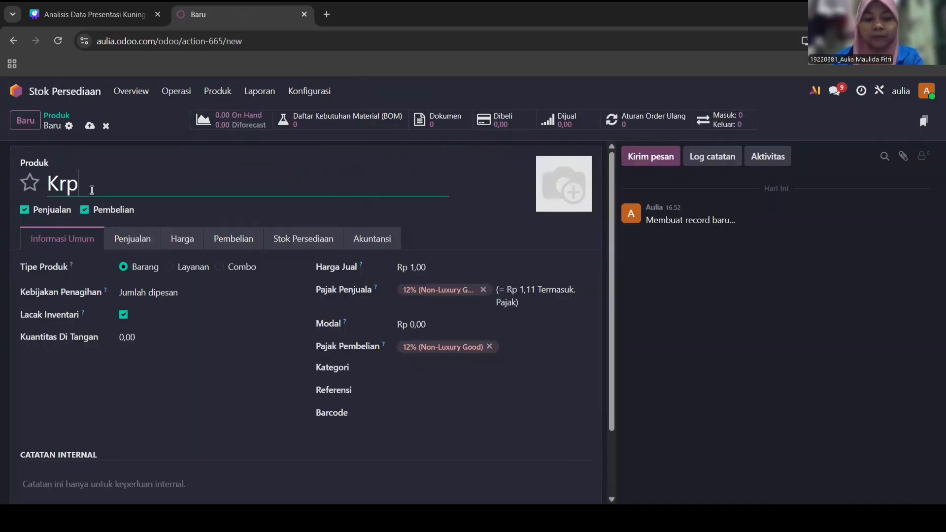
key(BackSpace)
key(BackSpace)
text(ipik Singkon)
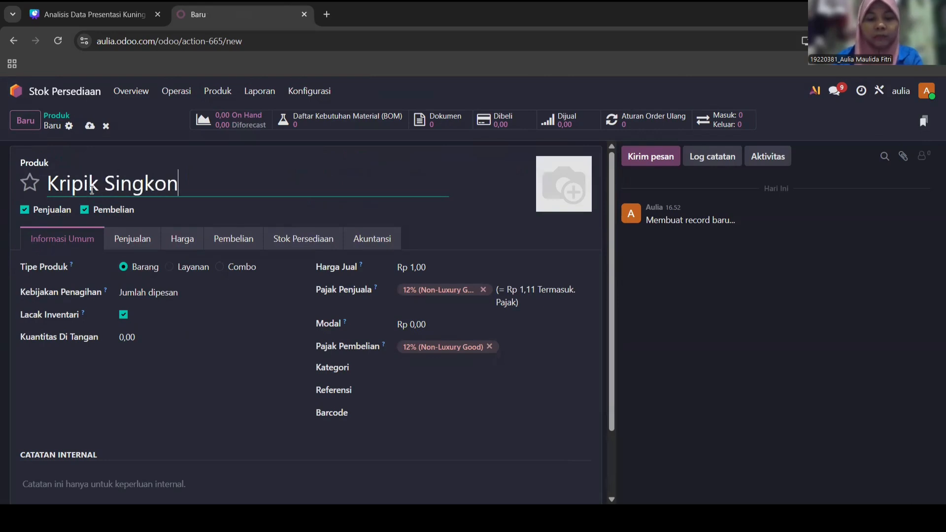
text(g Ori)
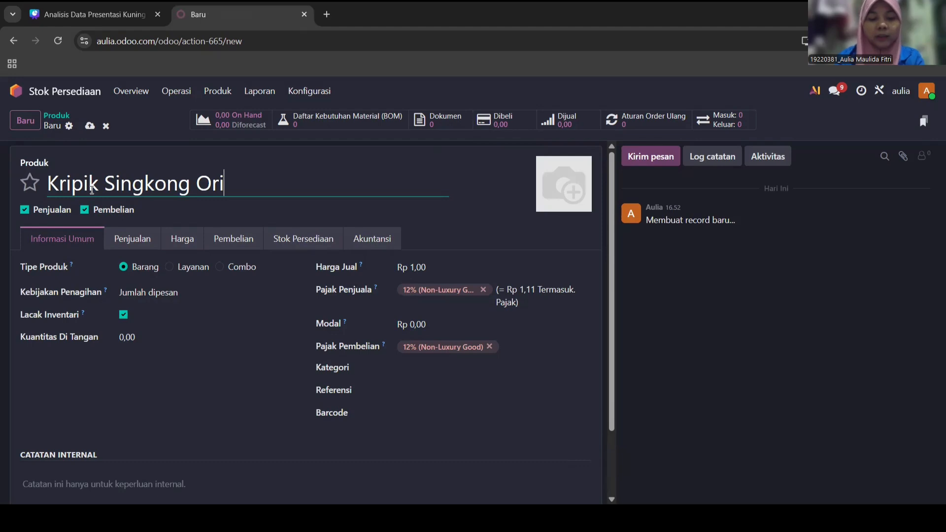
key(BackSpace)
key(BackSpace)
key(BackSpace)
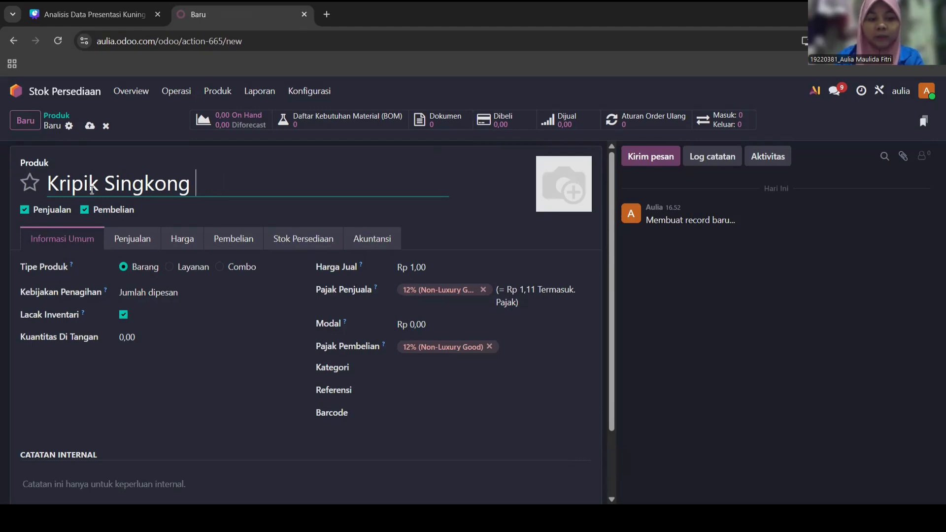
text(Asin)
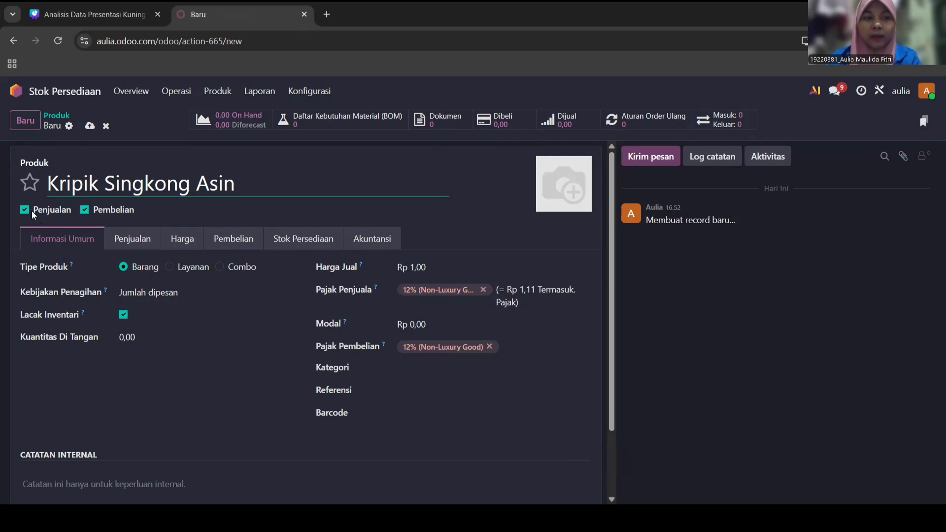
click(85, 210)
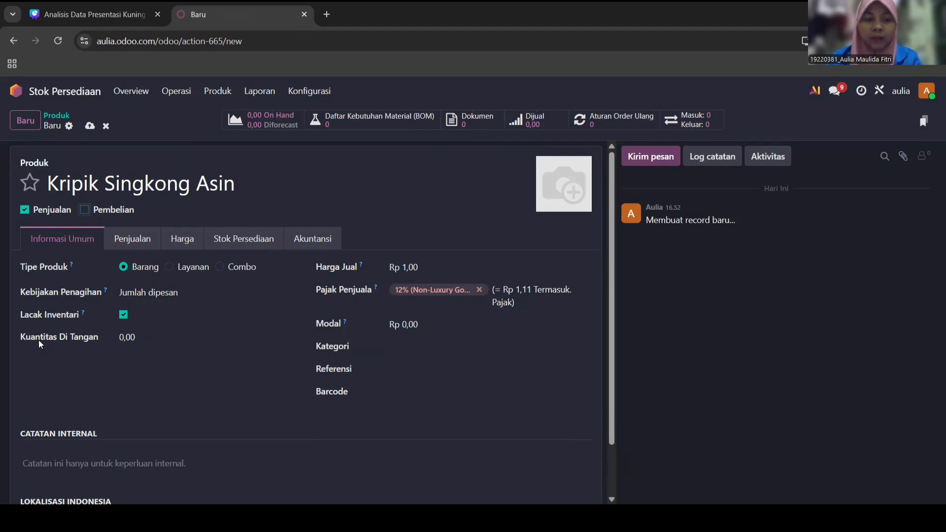
- Set on-hand quantity 3, sales price 13000 and cost 8000
click(130, 339)
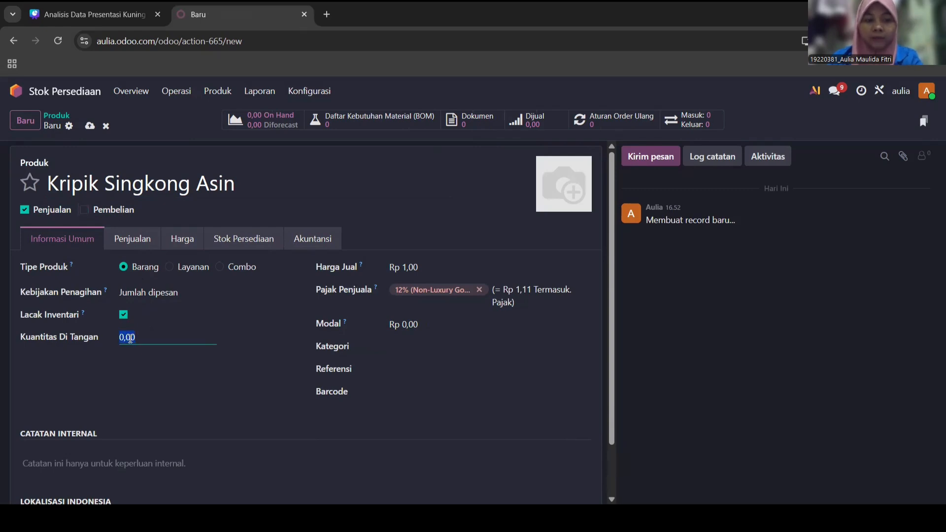
text(3)
click(402, 267)
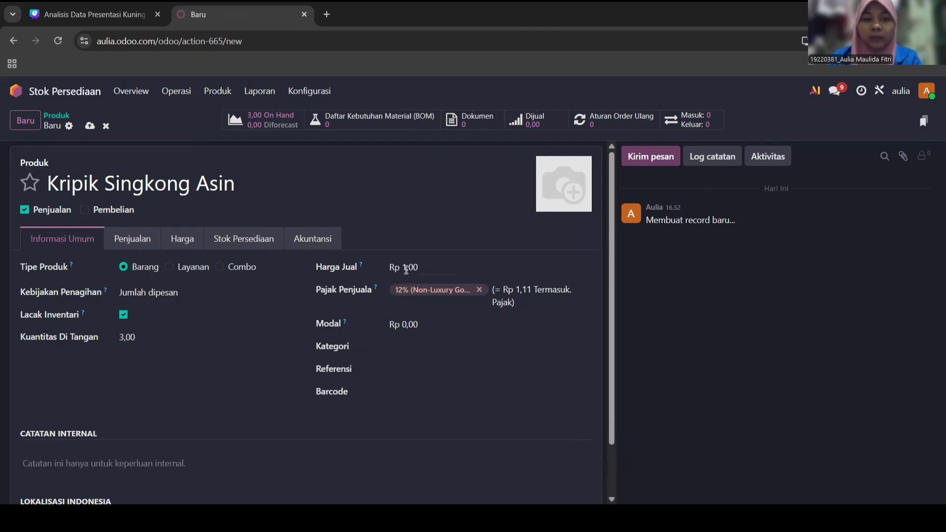
text(13)
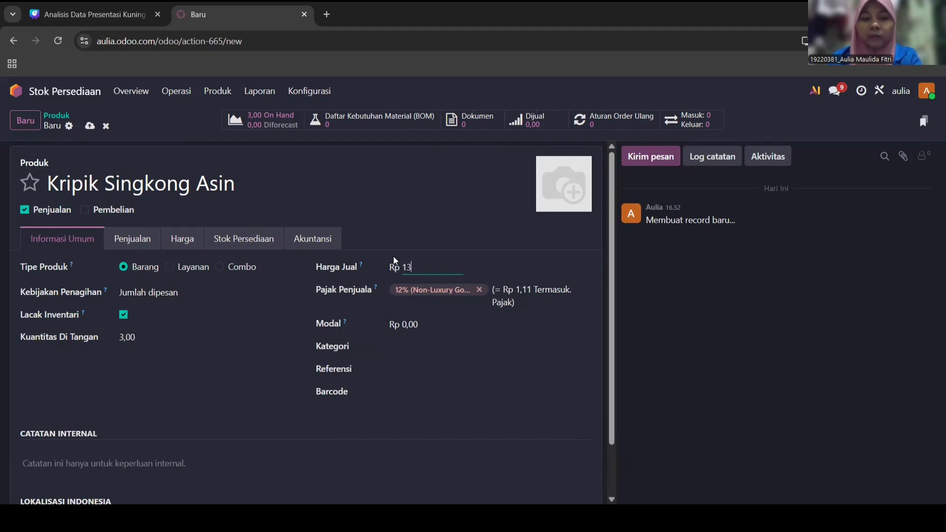
text(000)
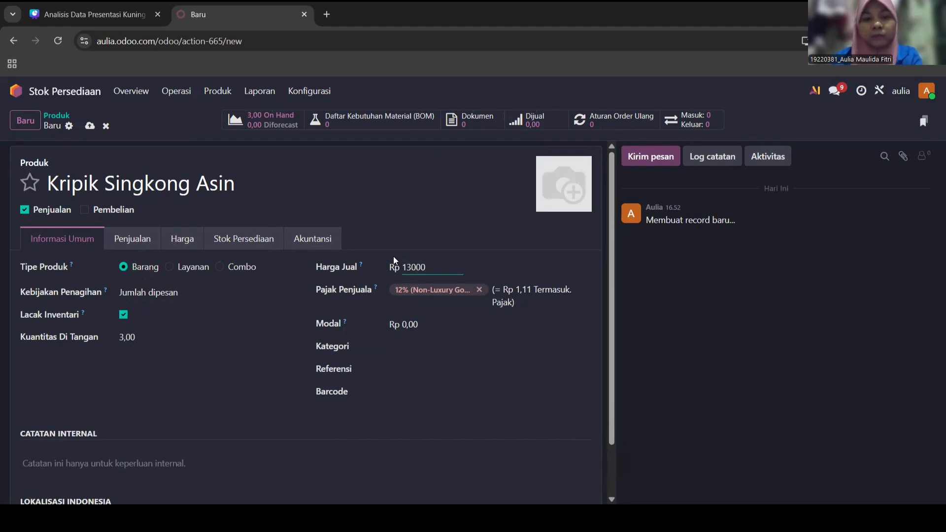
click(413, 326)
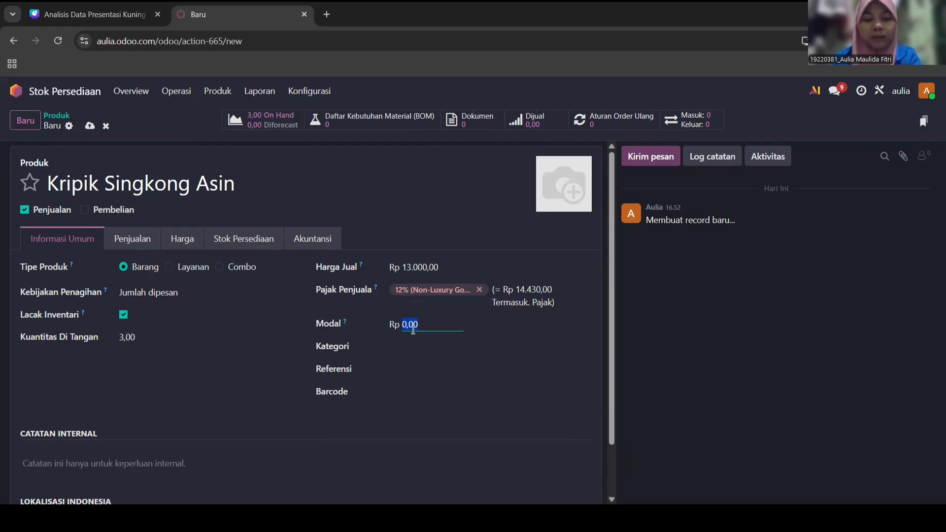
text(80)
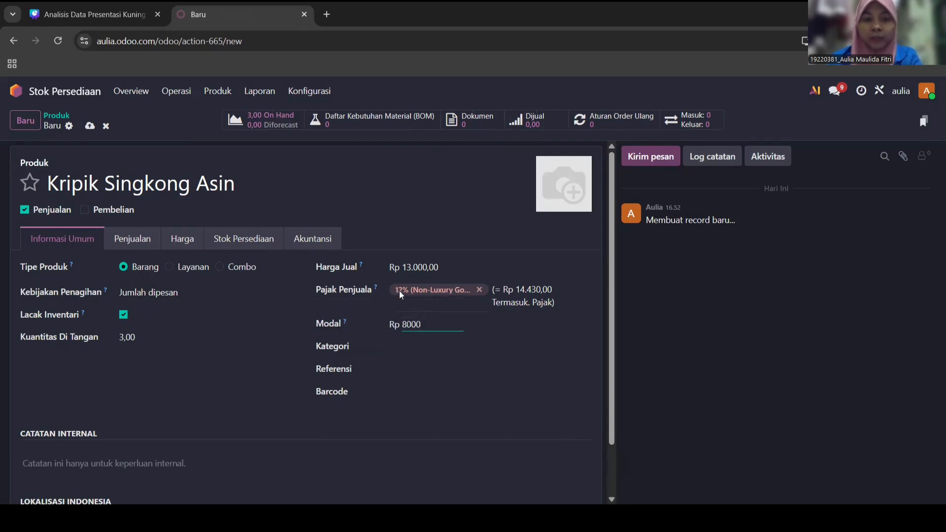
- Set the product category to Goods and internal reference to SA
click(406, 347)
click(410, 383)
click(407, 366)
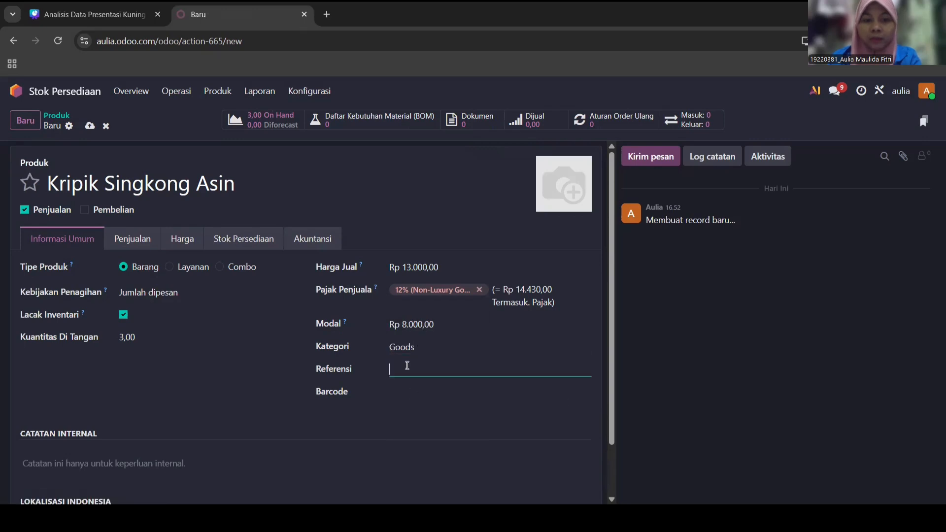
text(SA)
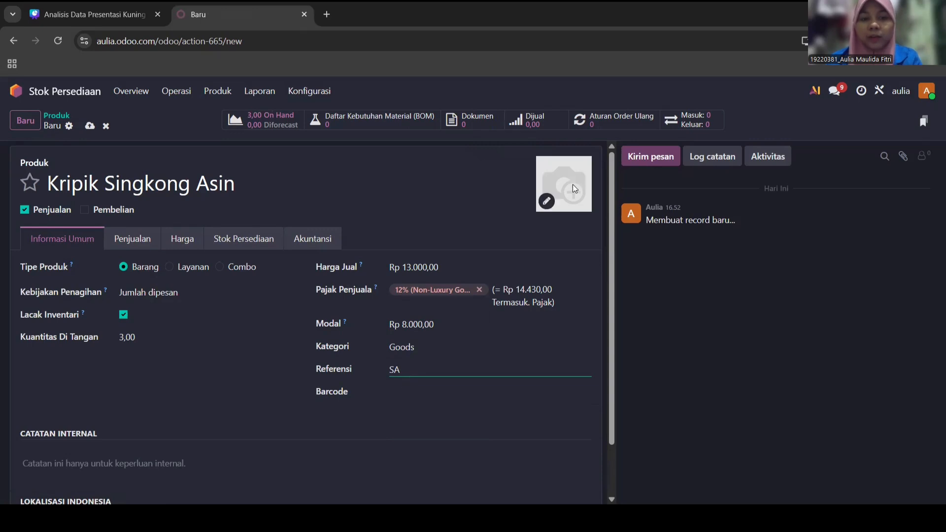
- Upload the SA image as the product photo
click(549, 199)
click(548, 200)
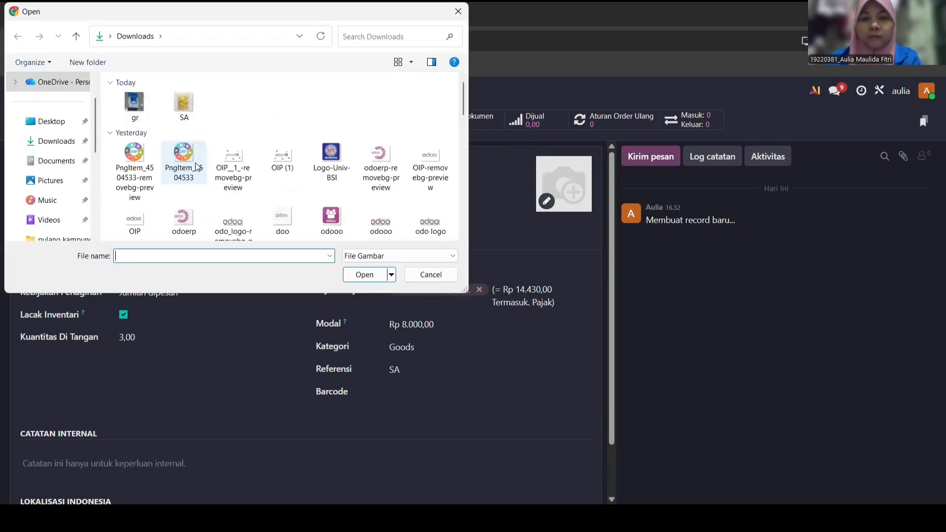
click(190, 118)
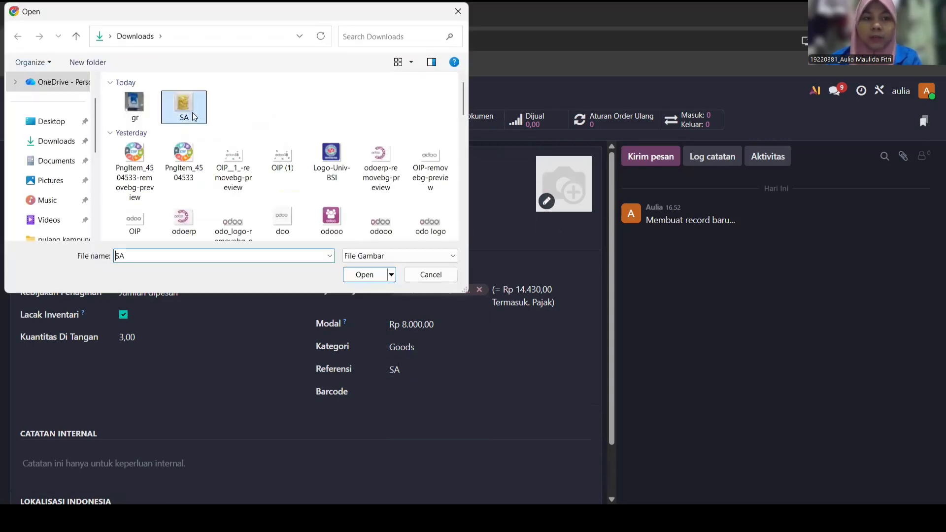
click(375, 276)
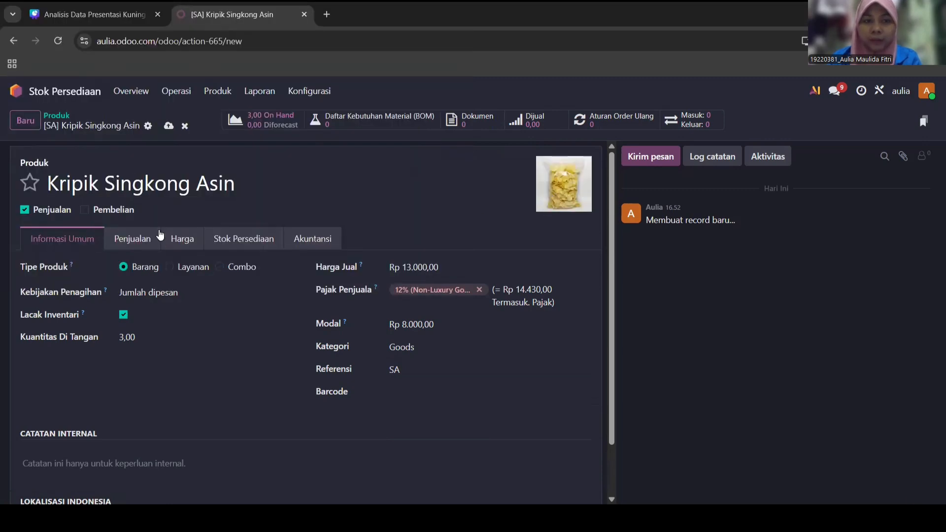
- Review the sales, pricelist, inventory and accounting tabs, then save Kripik Singkong Asin
click(153, 245)
click(197, 244)
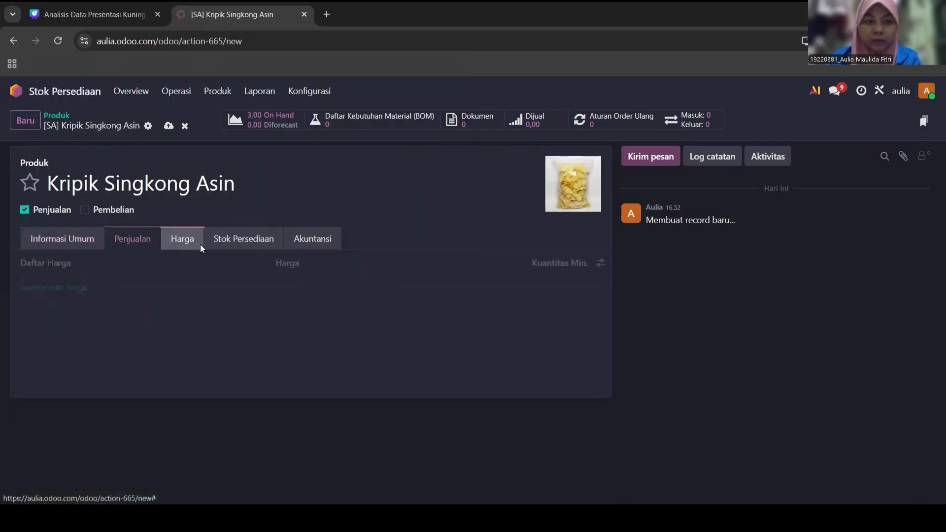
click(239, 243)
click(302, 242)
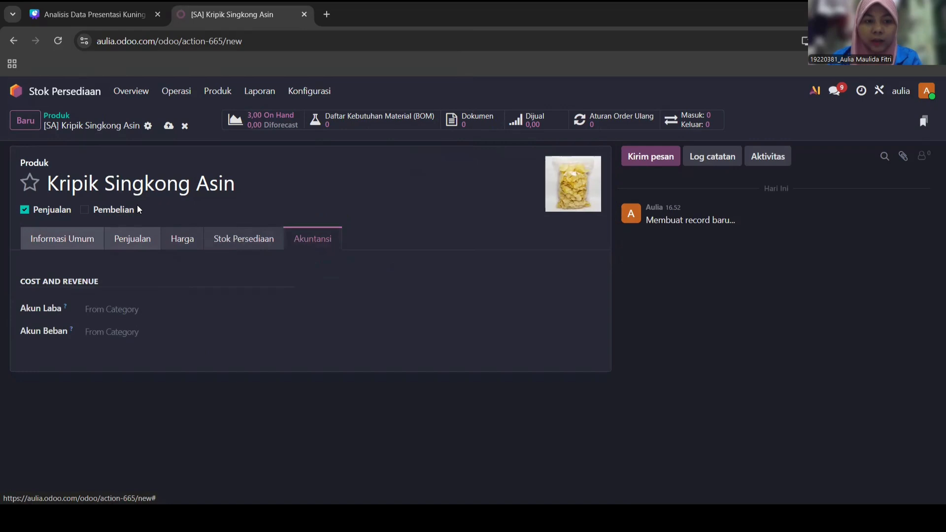
click(79, 241)
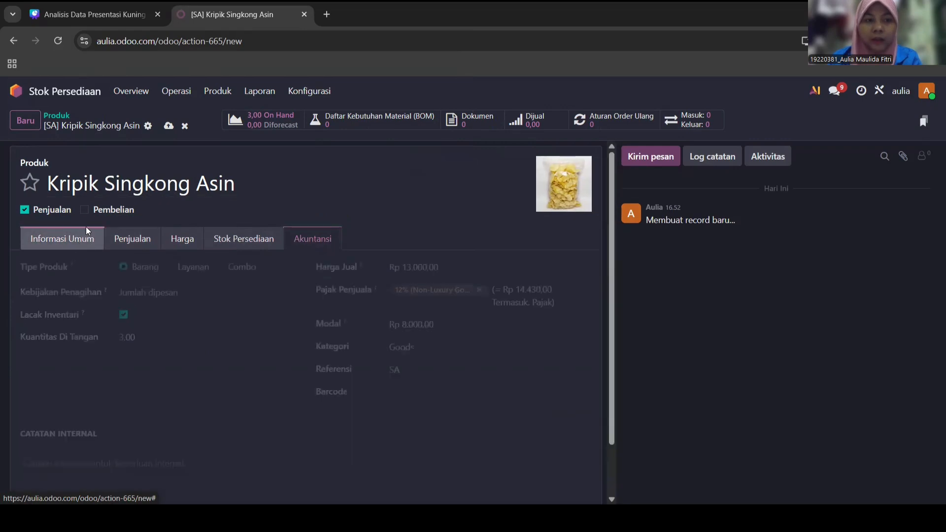
click(169, 127)
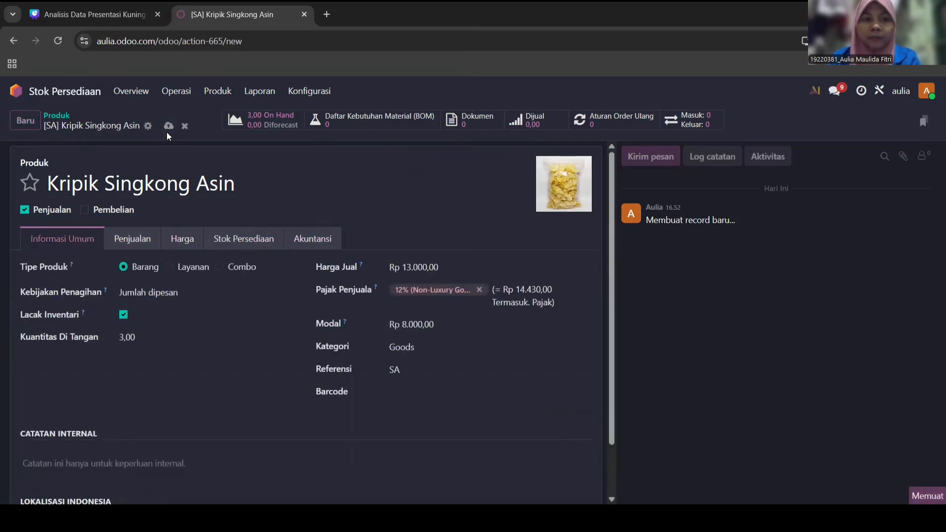
click(217, 91)
- Create a new product named 'Garam' that is purchase-only, not sold
click(231, 116)
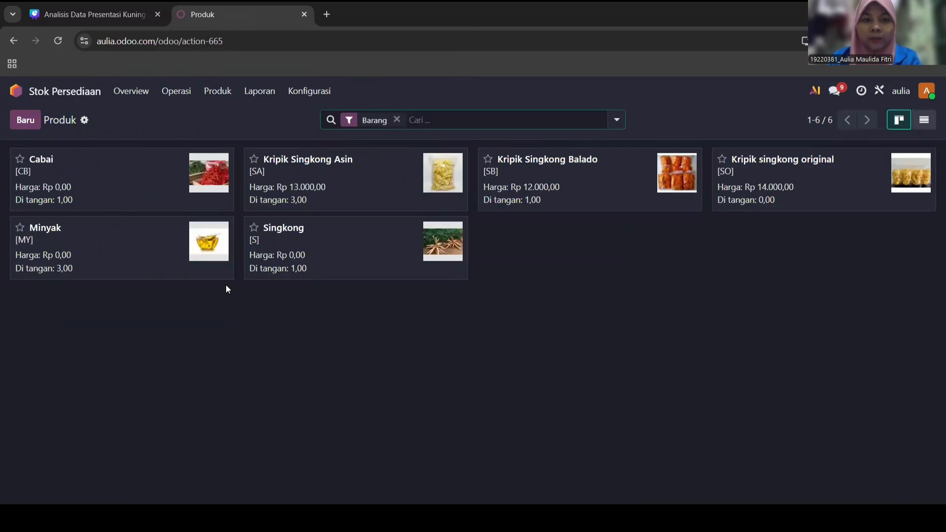
click(25, 120)
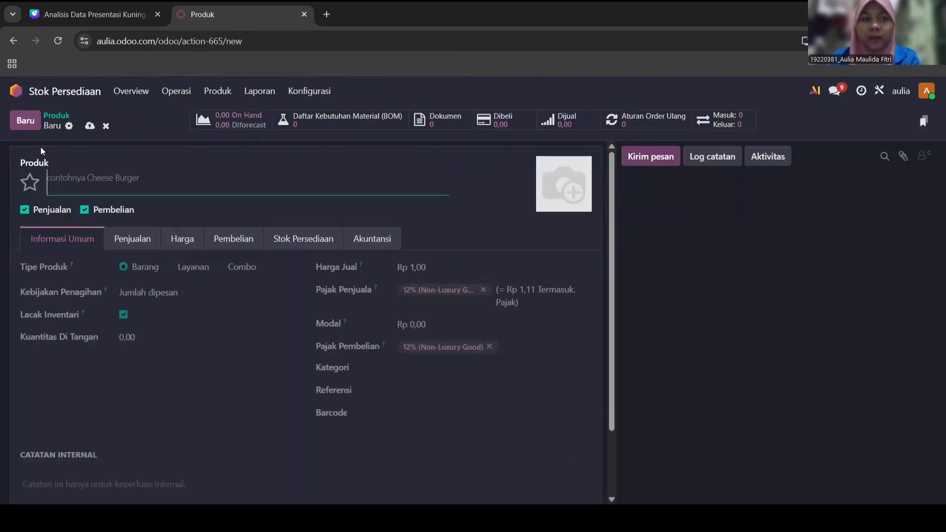
text(Garam)
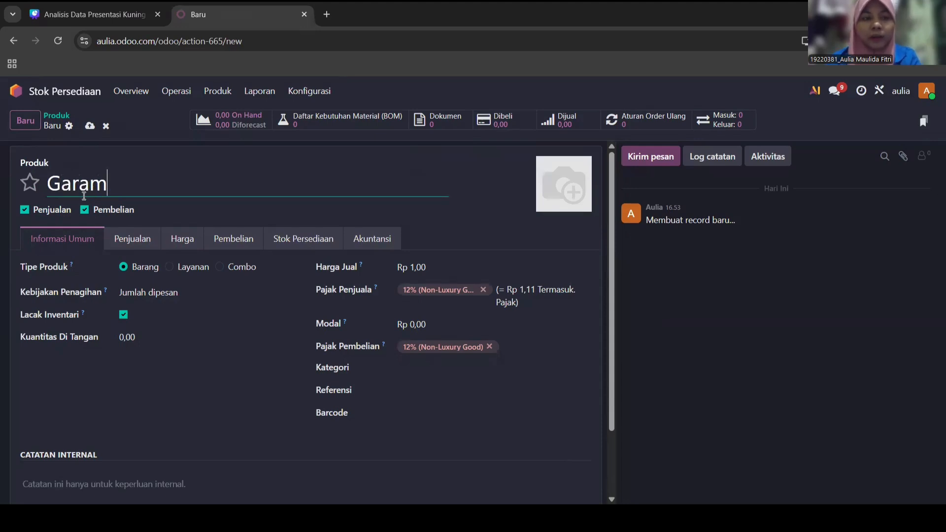
click(49, 213)
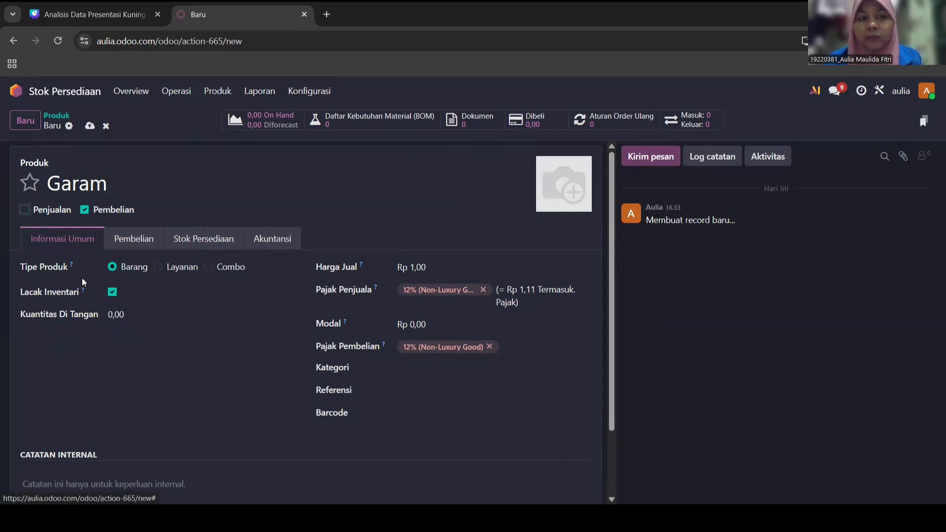
- Set on-hand quantity 3, sales price 0, cost 5000, category Goods, reference GR
click(115, 315)
text(3)
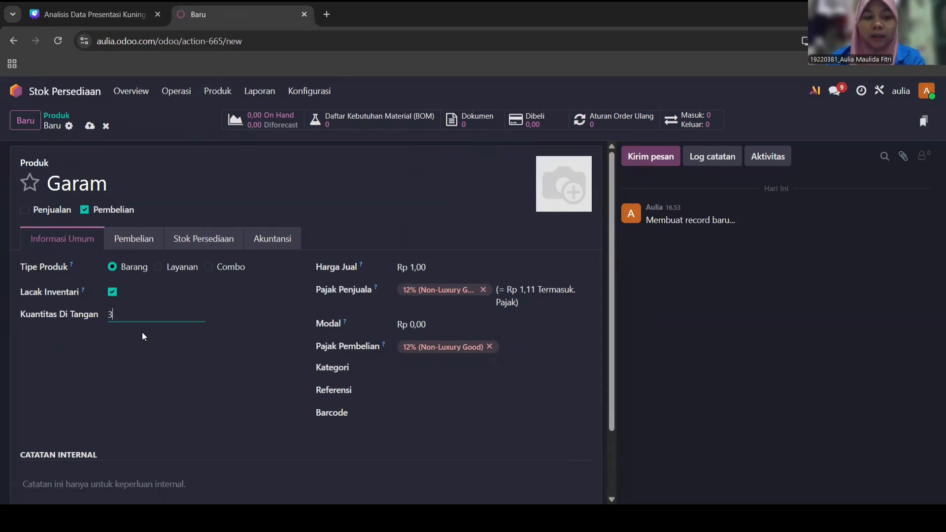
click(169, 362)
click(433, 268)
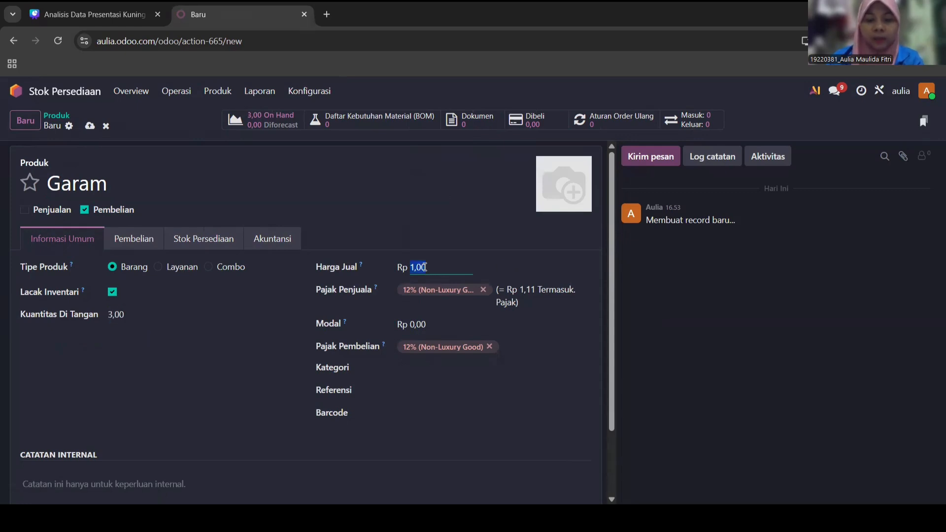
text(0)
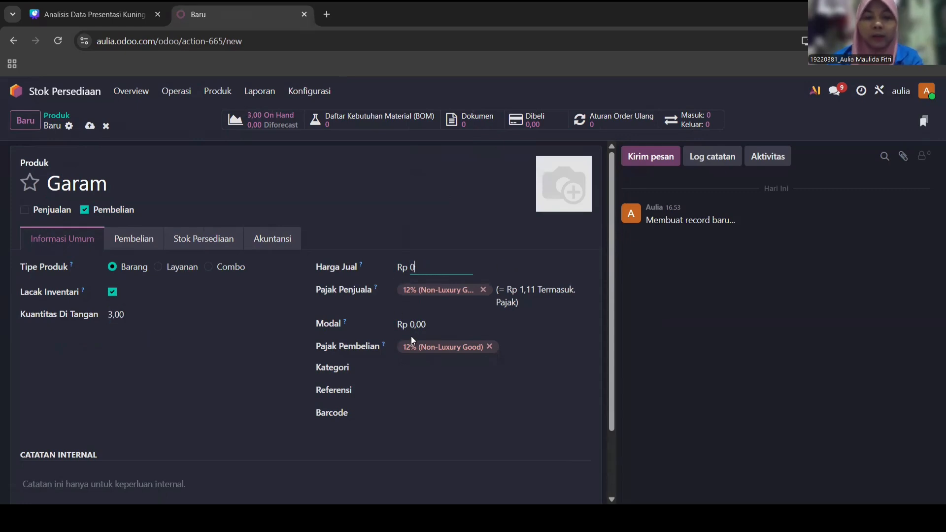
click(422, 325)
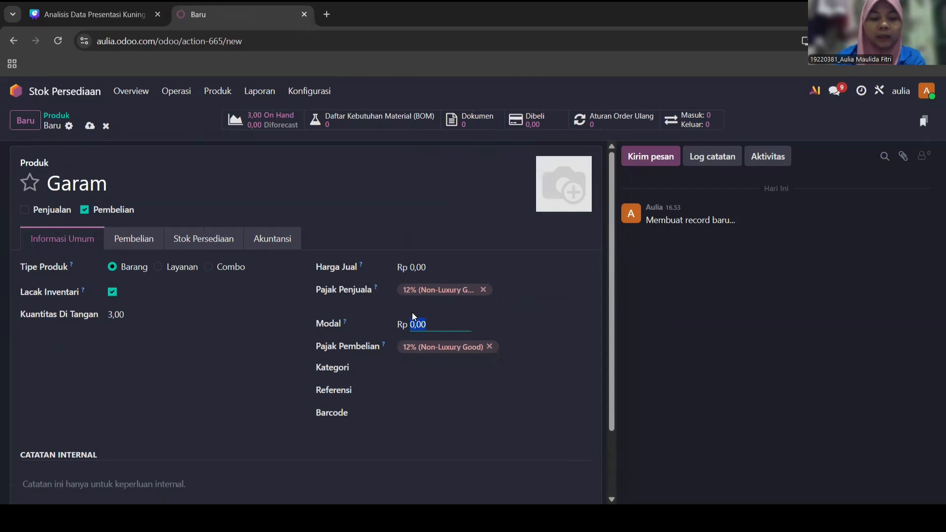
text(5000)
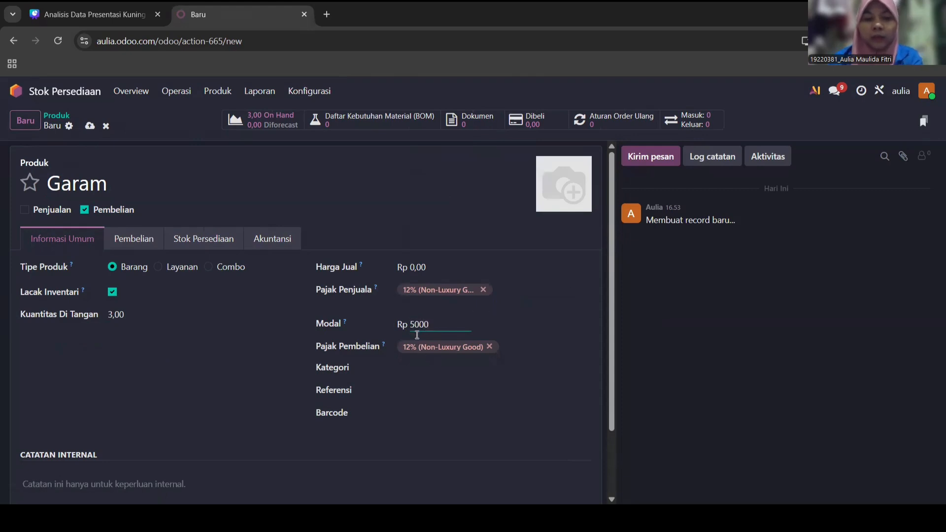
click(426, 363)
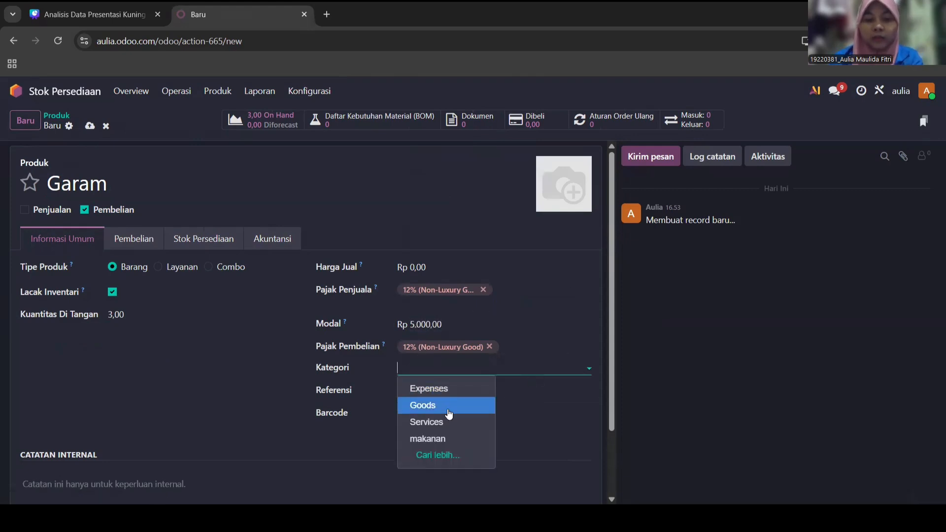
click(428, 393)
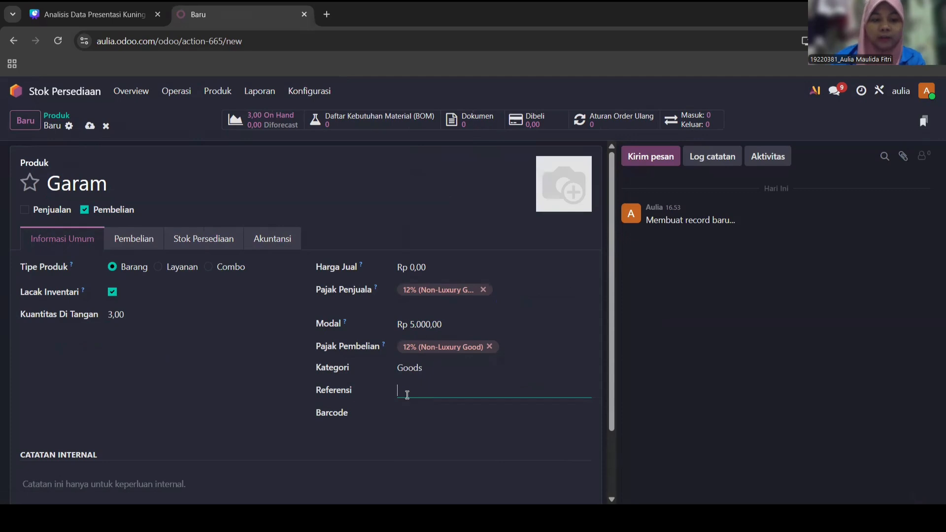
text(GR)
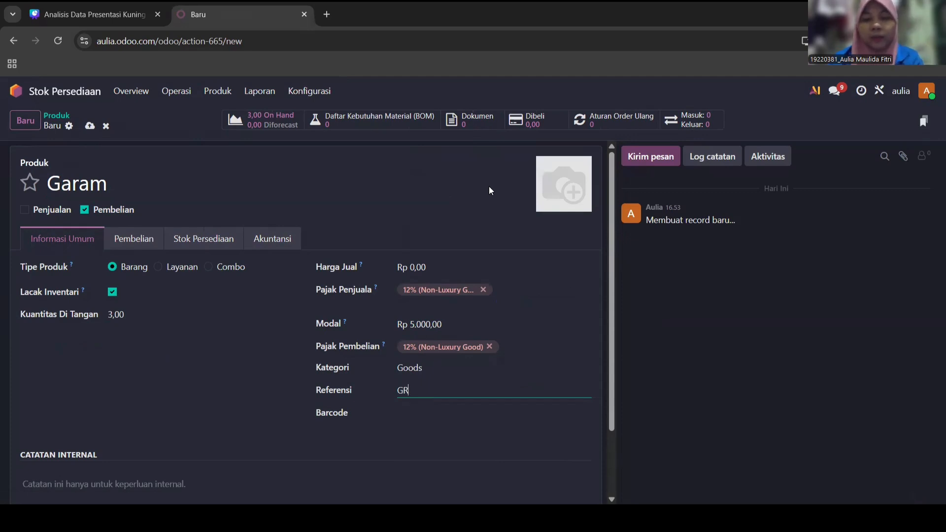
- Upload the gr image as Garam's product photo
click(547, 202)
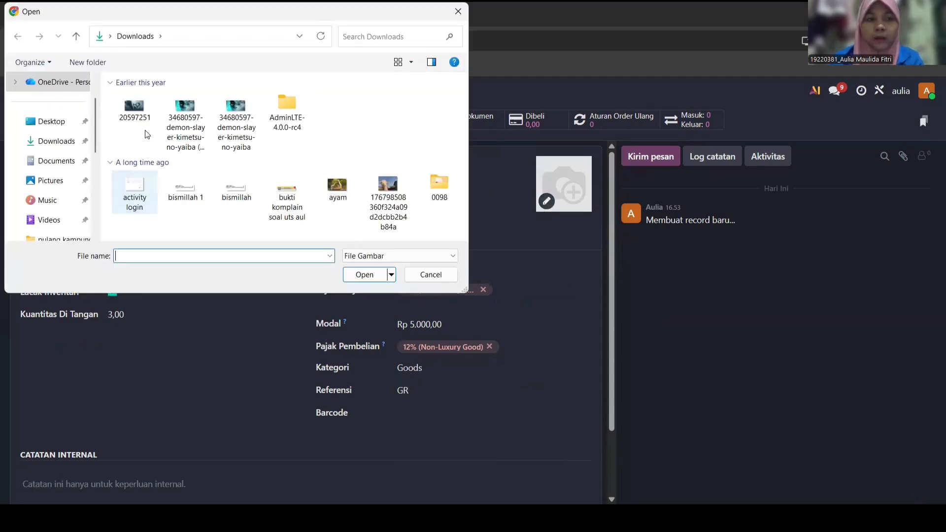
click(139, 111)
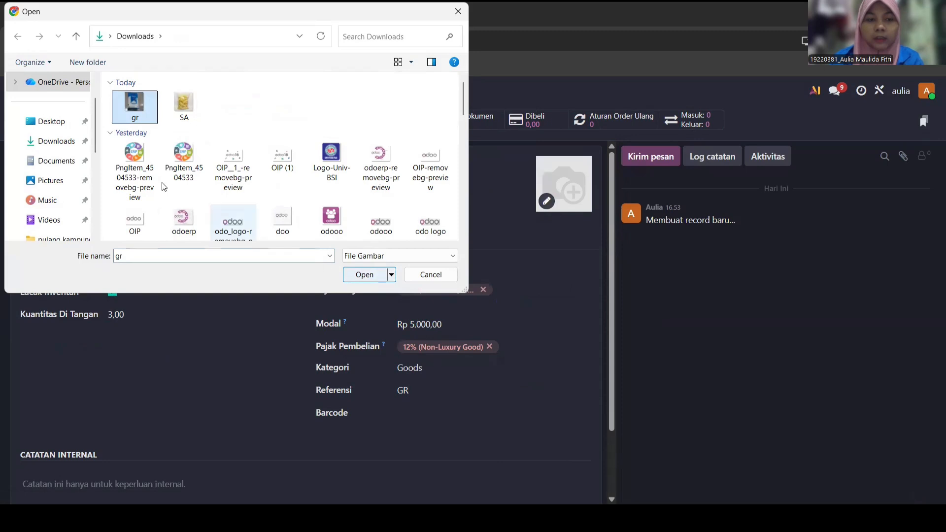
click(364, 275)
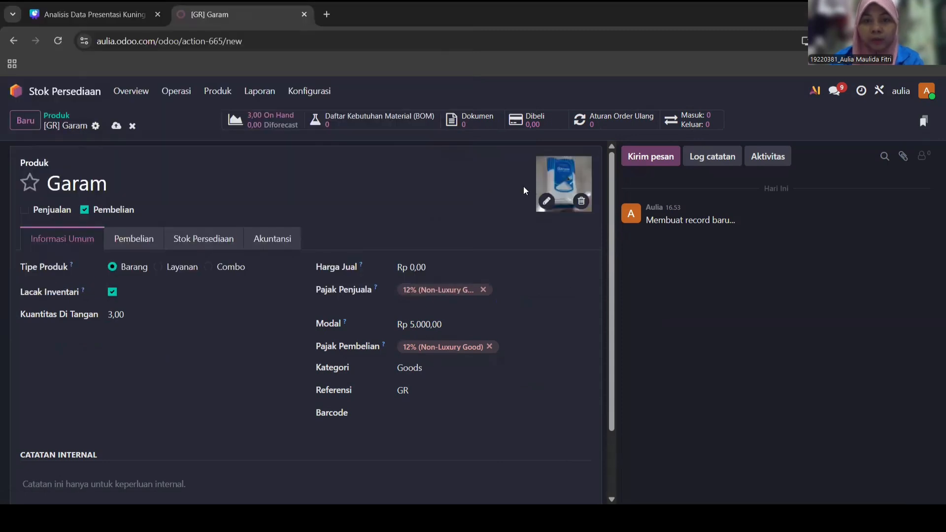
- Add Toko Kelontong jaya as the product's supplier in the purchase details
click(147, 245)
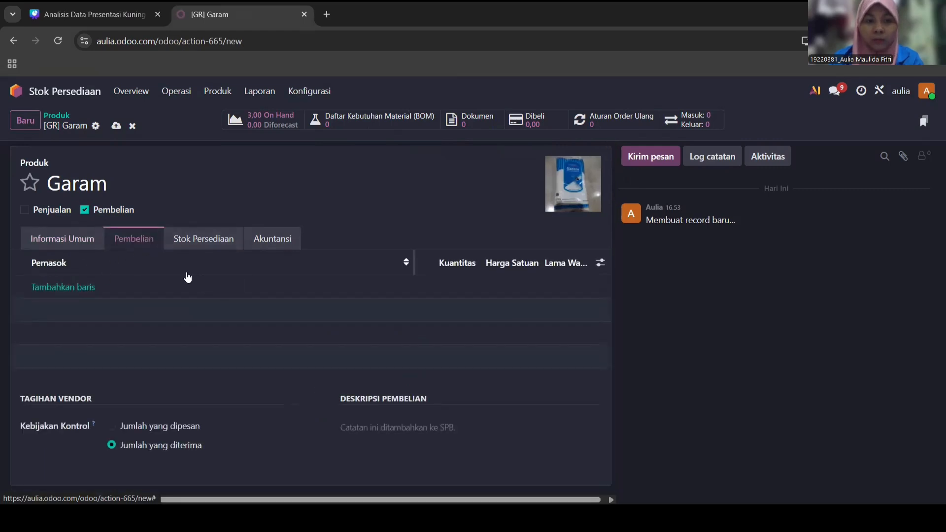
click(66, 289)
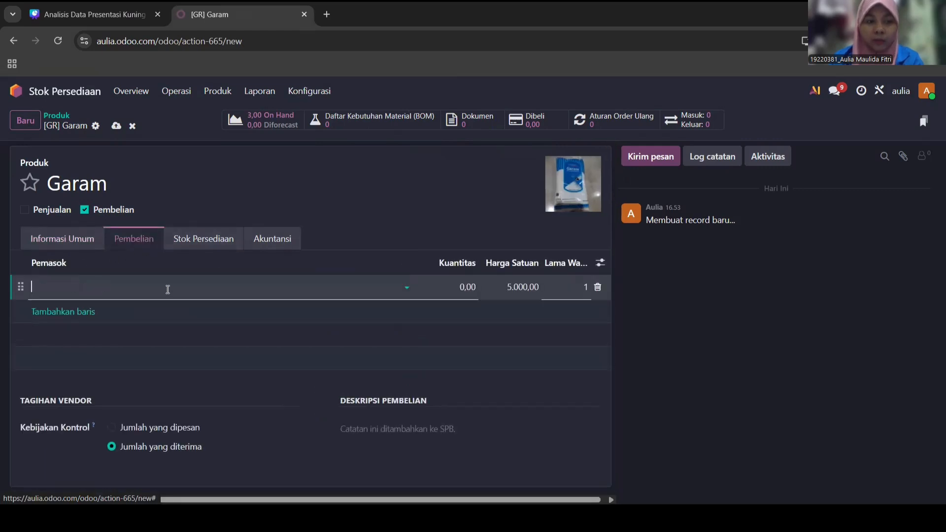
click(406, 287)
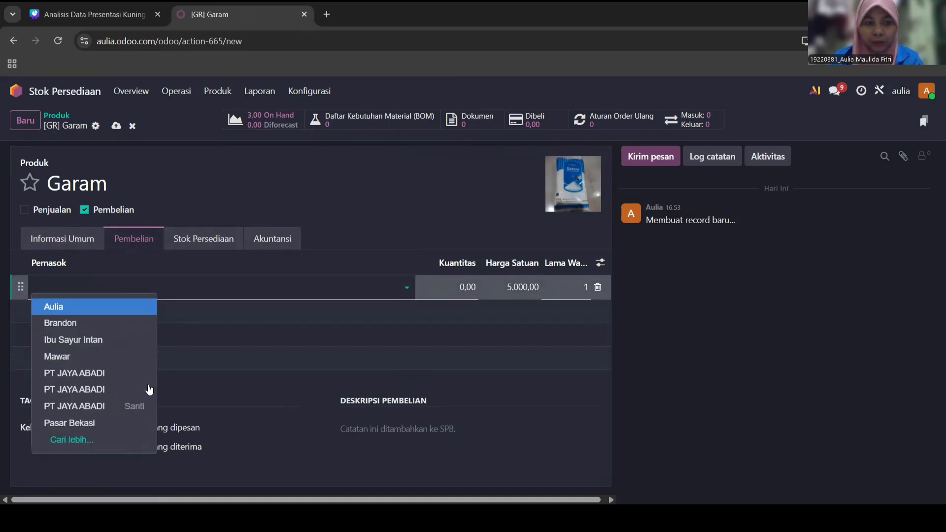
click(121, 440)
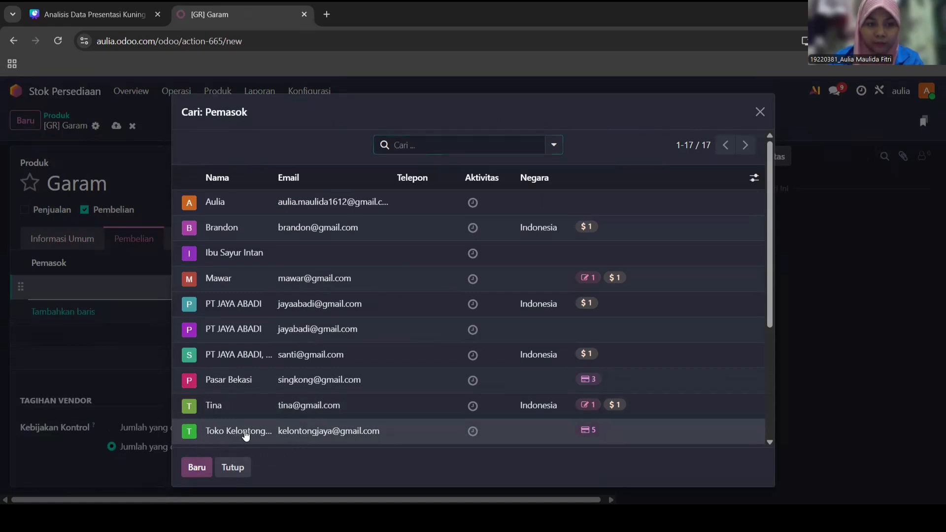
click(241, 432)
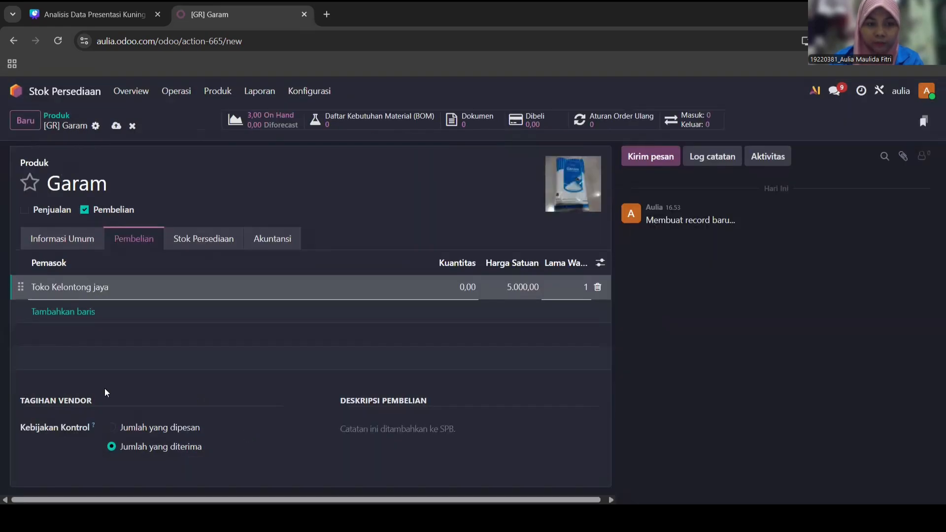
- Check the inventory details and save the Garam product
click(204, 239)
click(76, 239)
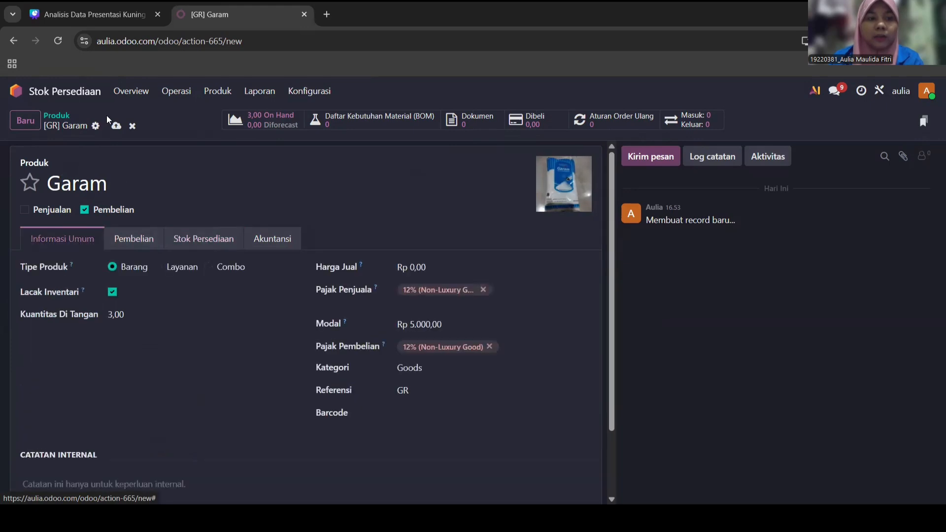
click(116, 125)
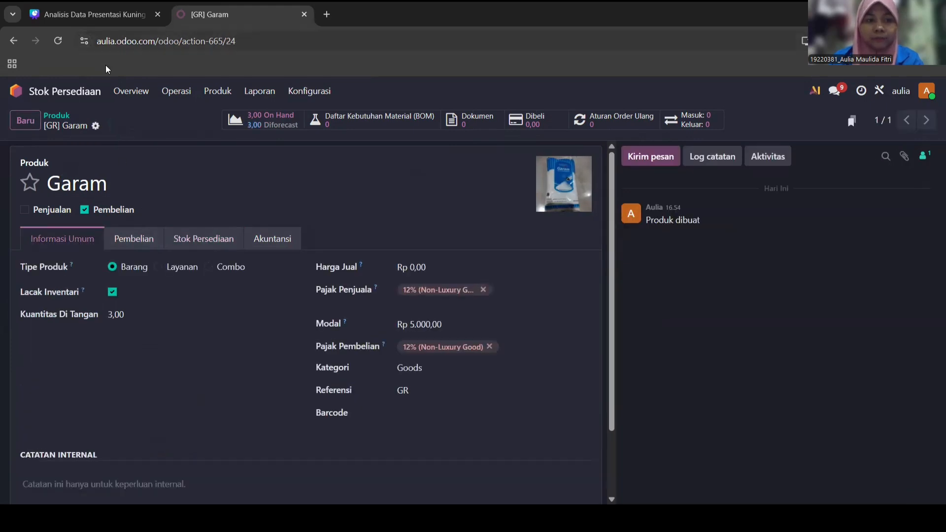
click(224, 94)
- From the Sales quotations list, create a new quotation and type the customer's name
click(251, 123)
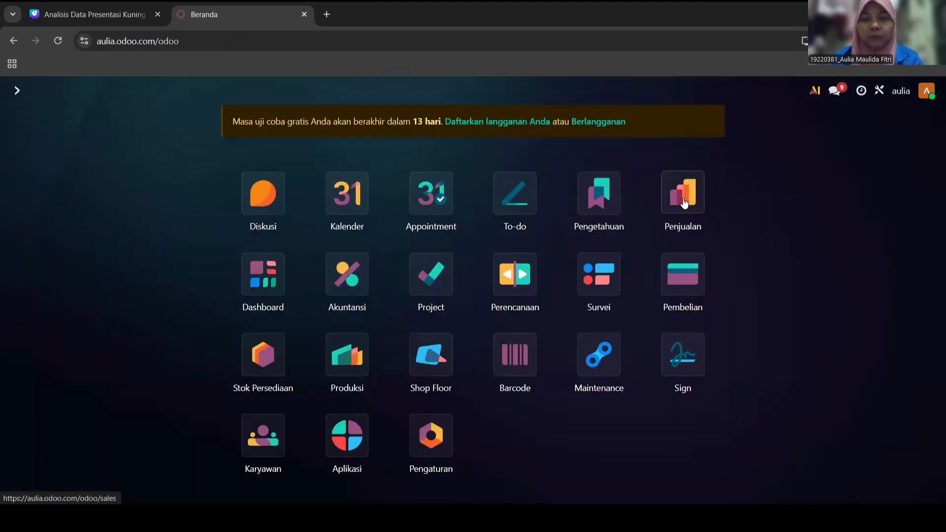
click(684, 204)
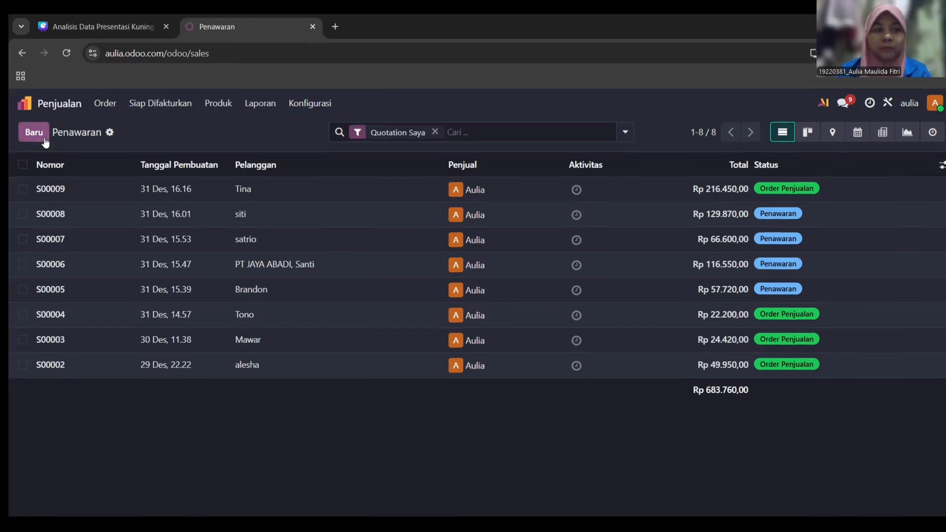
click(27, 122)
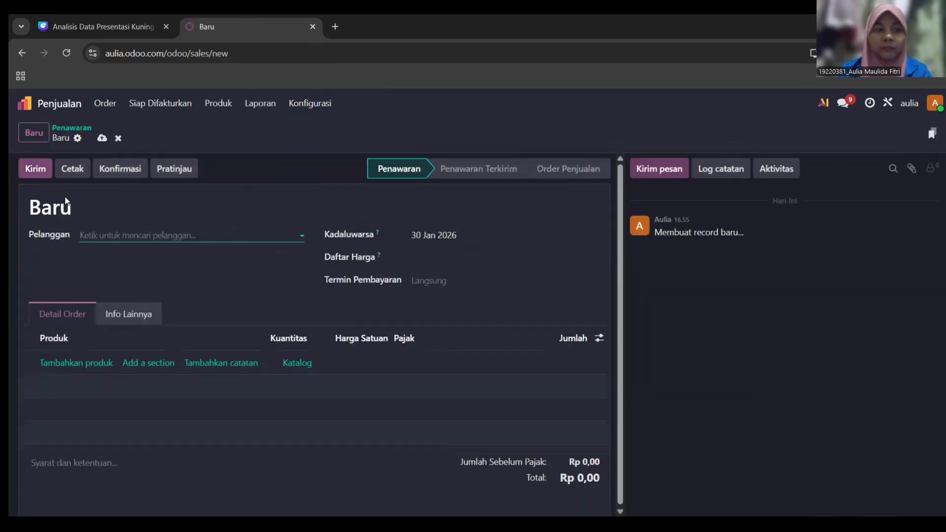
click(124, 236)
text(M)
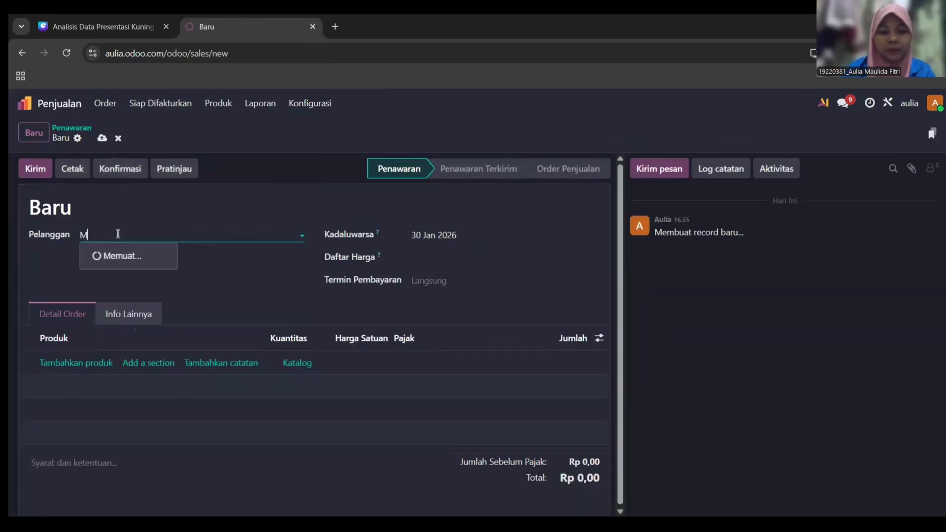
text(elati)
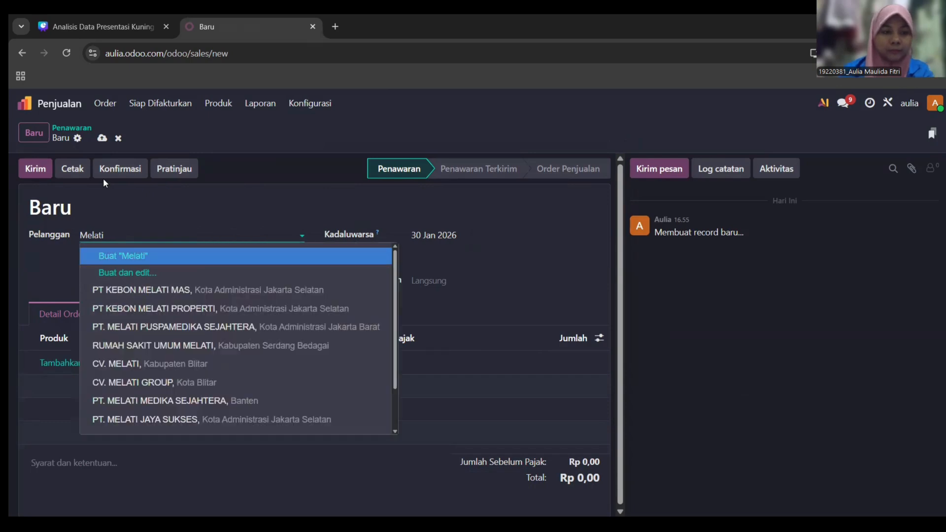
- Create the customer with details, filling in their e-mail and phone number
click(133, 272)
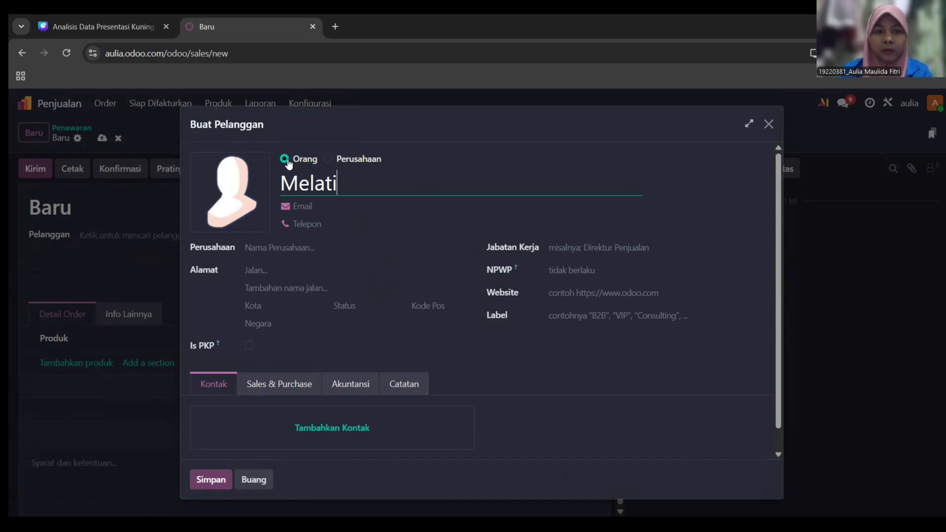
drag(286, 189, 356, 186)
click(357, 186)
click(318, 207)
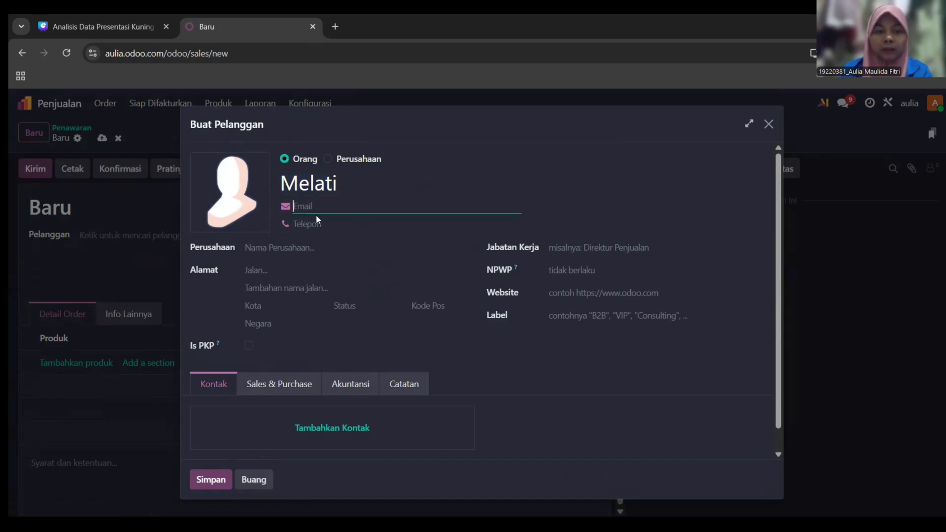
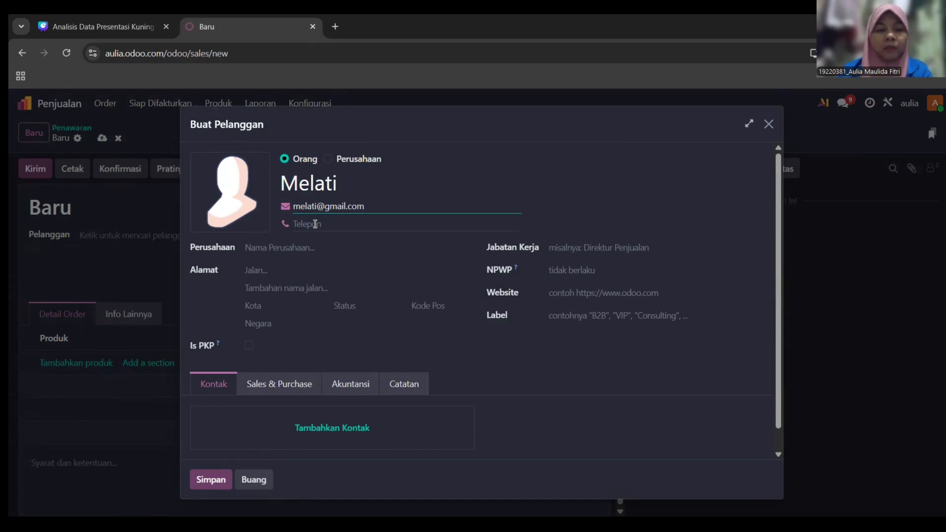
click(326, 222)
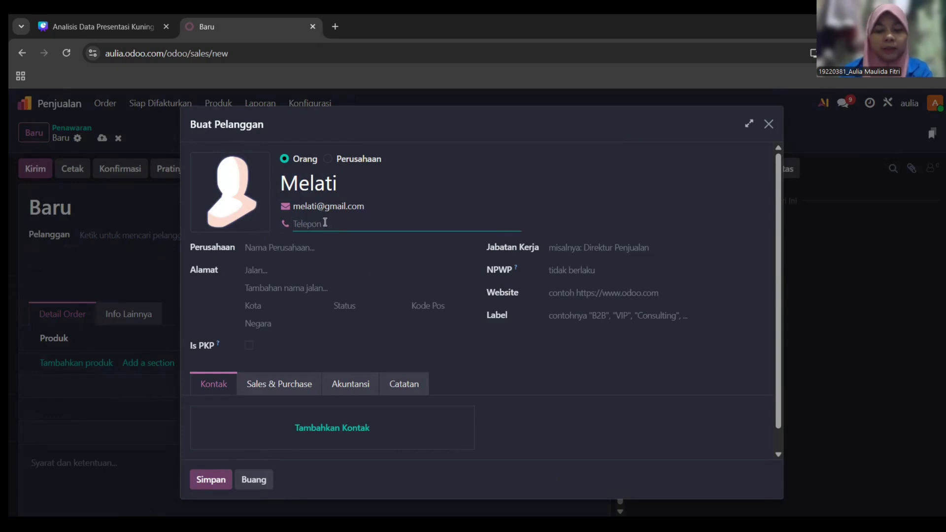
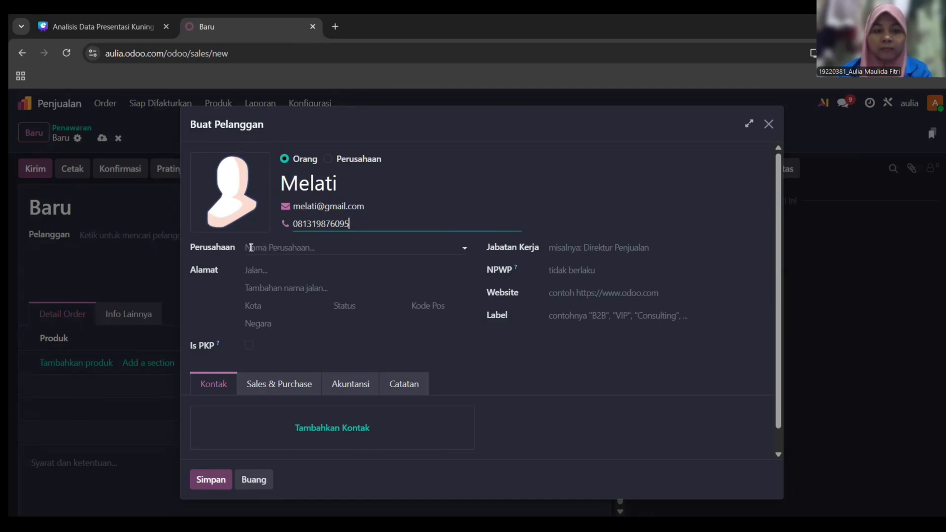
- Enter the customer's street and city, and set the country to Indonesia
click(266, 270)
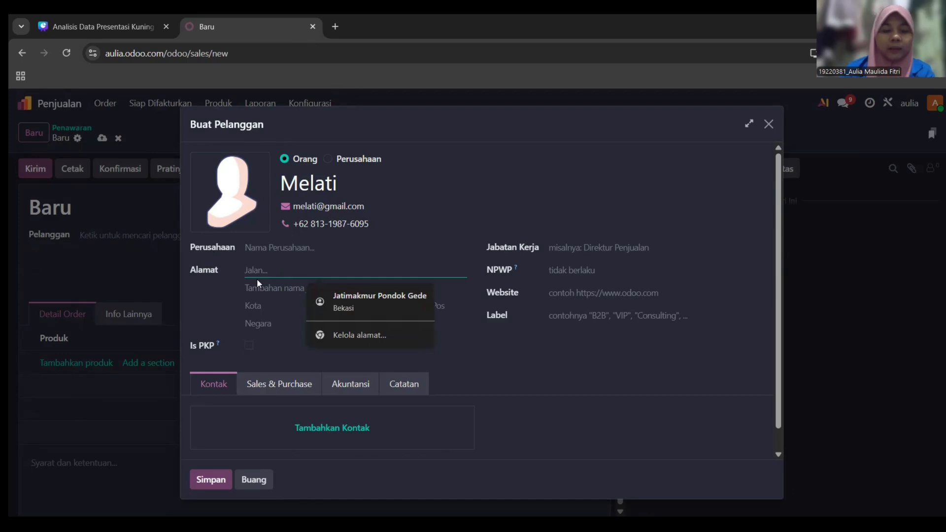
text(m)
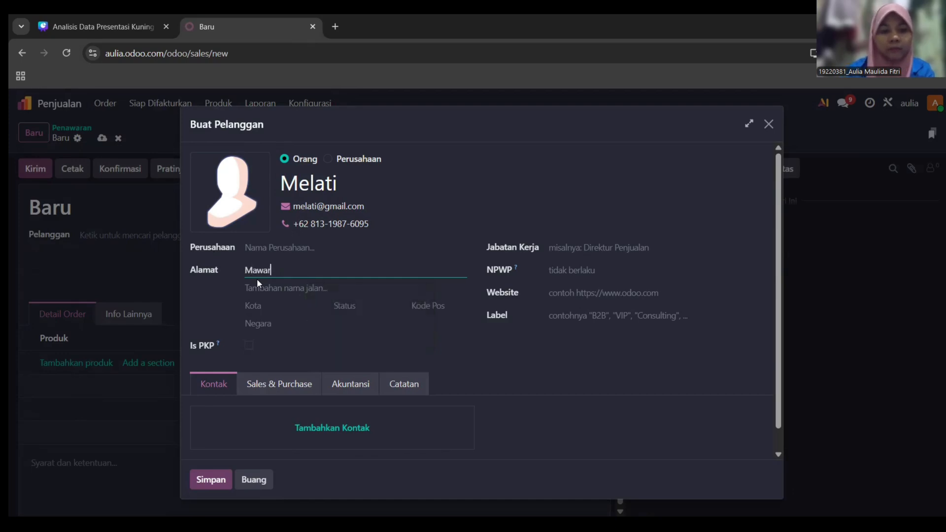
click(266, 307)
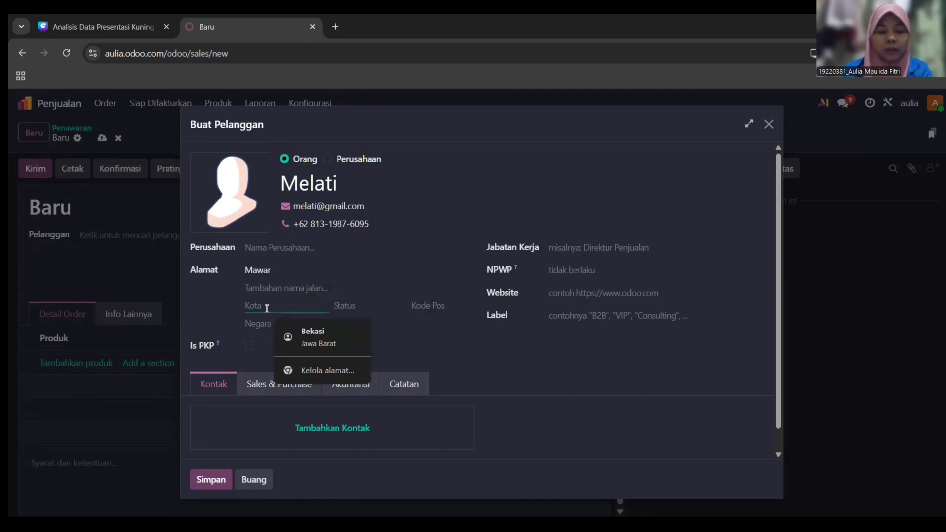
text(Bekasi)
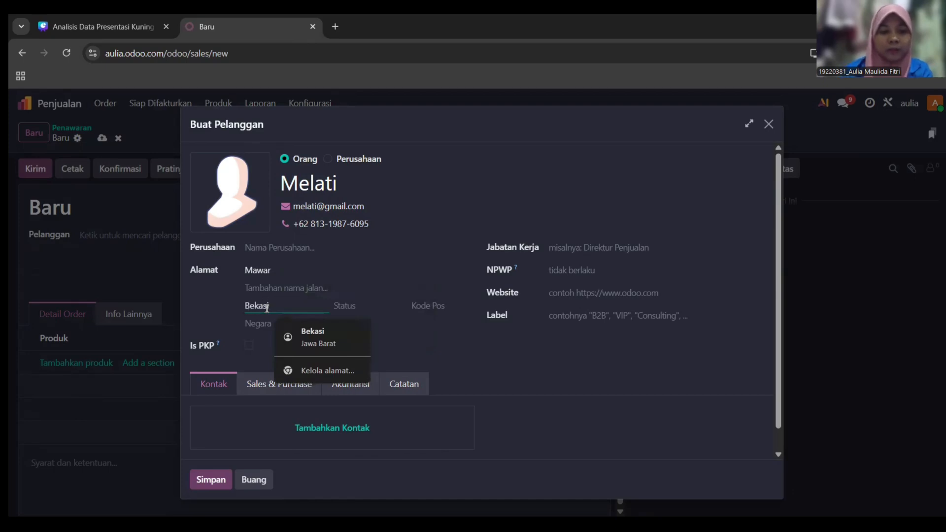
click(263, 328)
text(I)
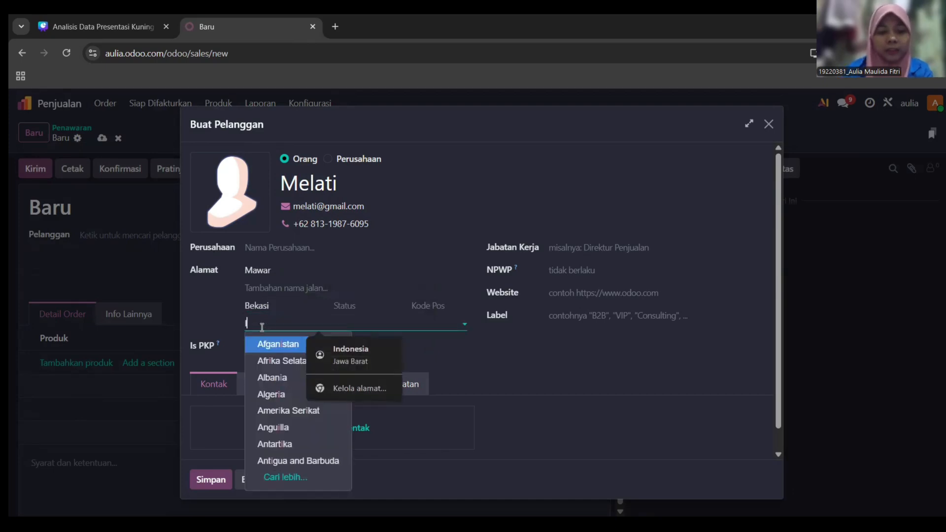
text(ndo)
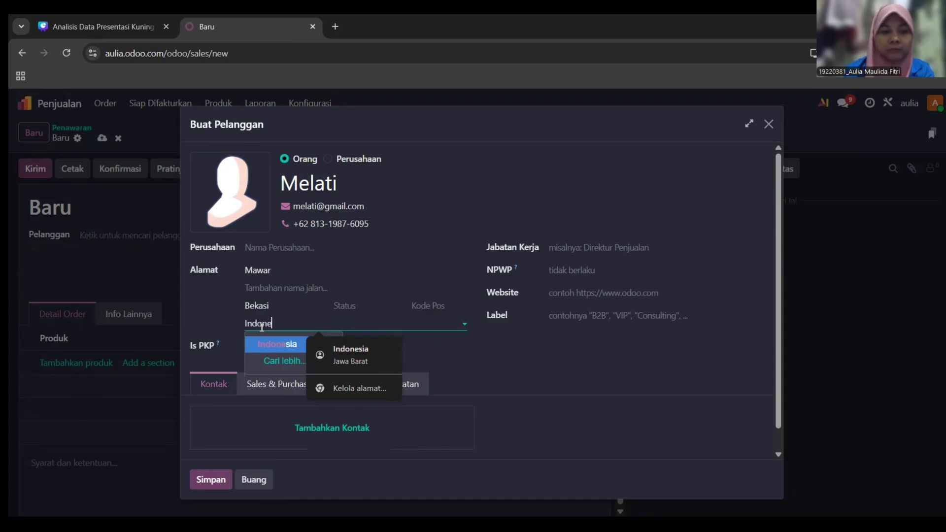
text(ne)
key(Return)
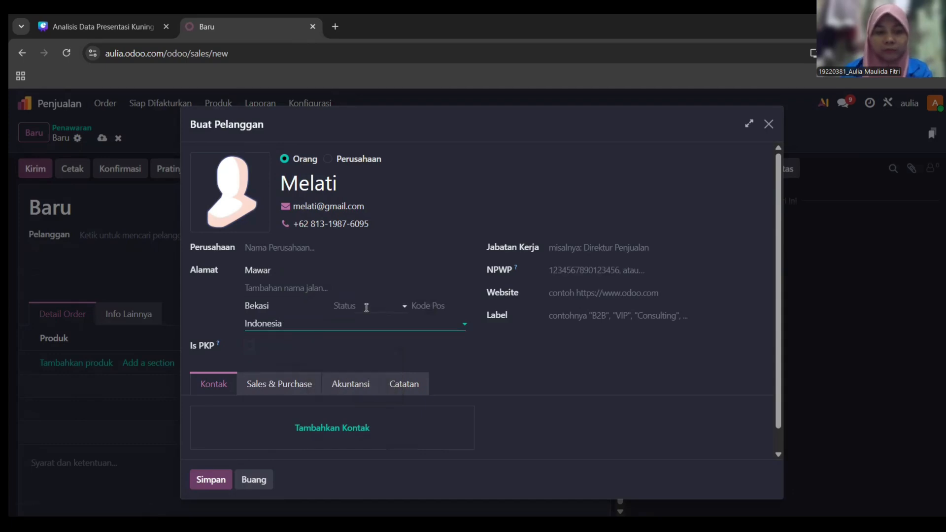
- Choose the customer's province, enter their postal code, and save the customer
click(402, 305)
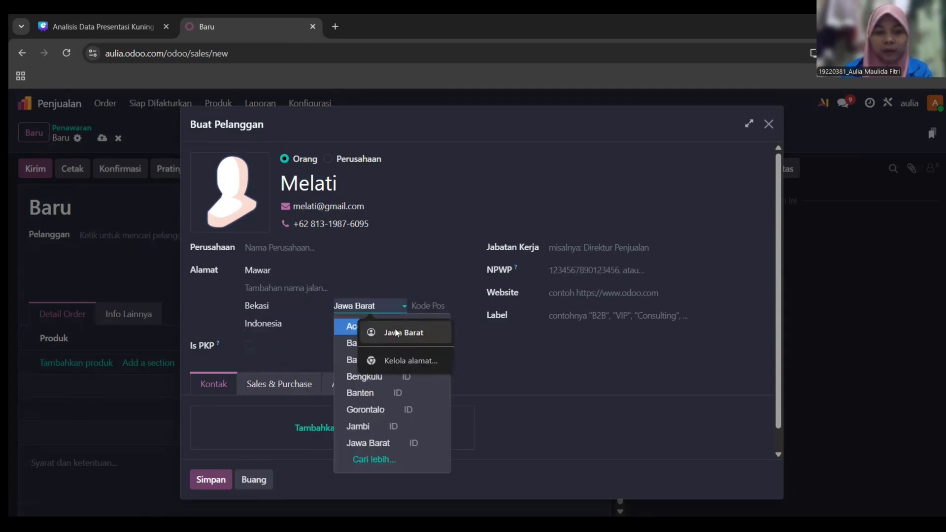
click(401, 332)
click(436, 305)
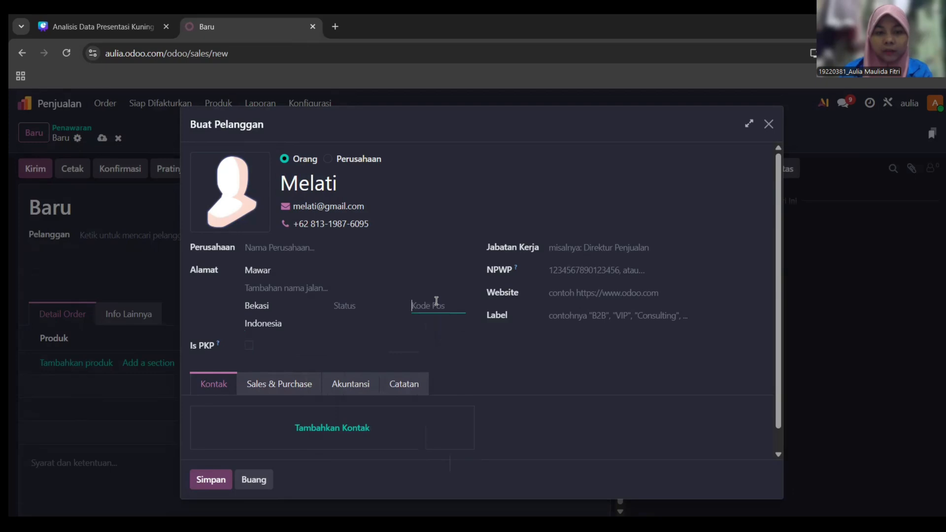
click(402, 305)
click(394, 332)
click(389, 325)
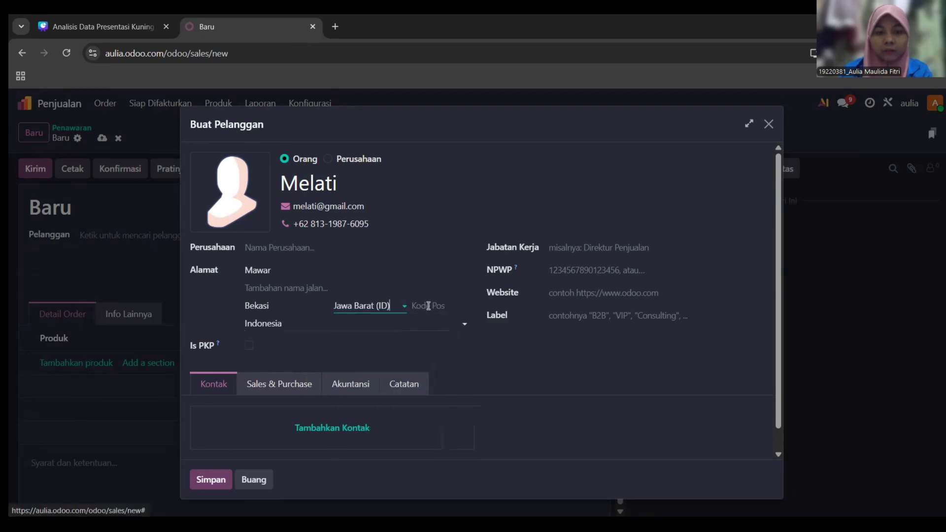
click(428, 306)
text(17)
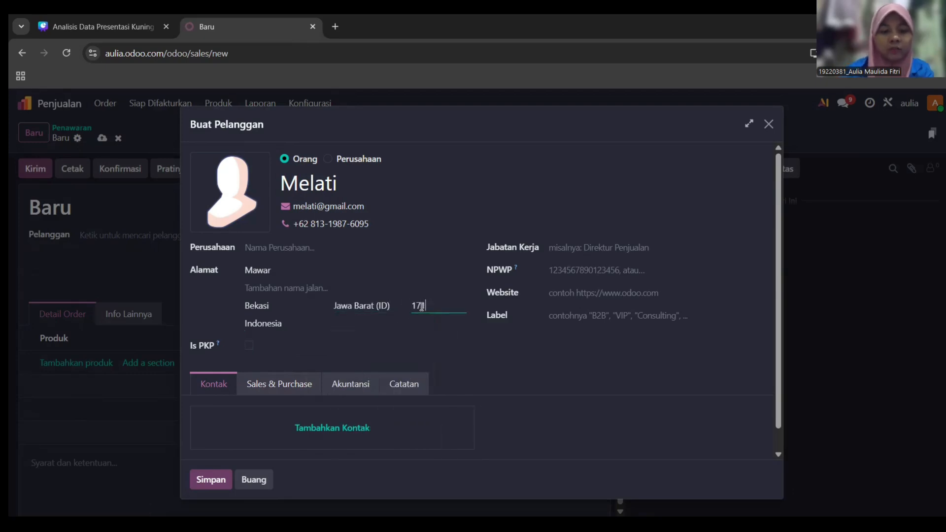
text(156)
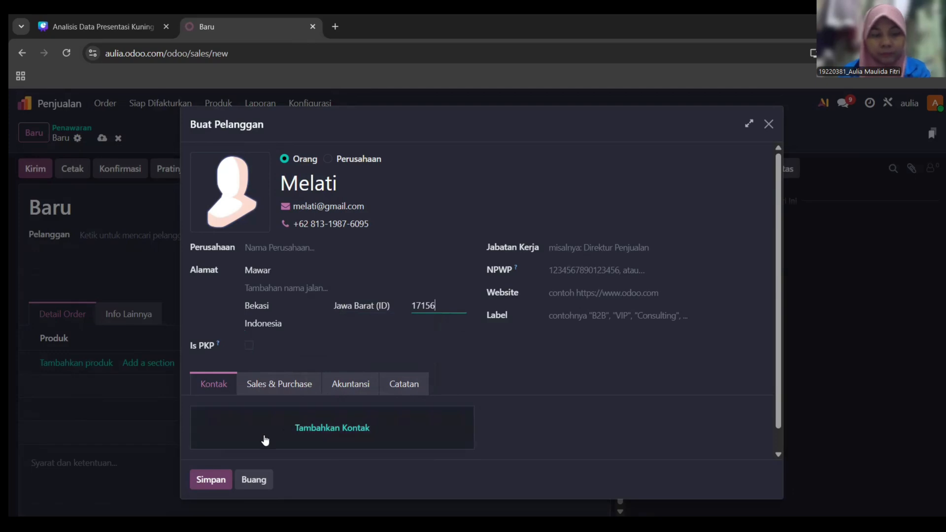
click(213, 484)
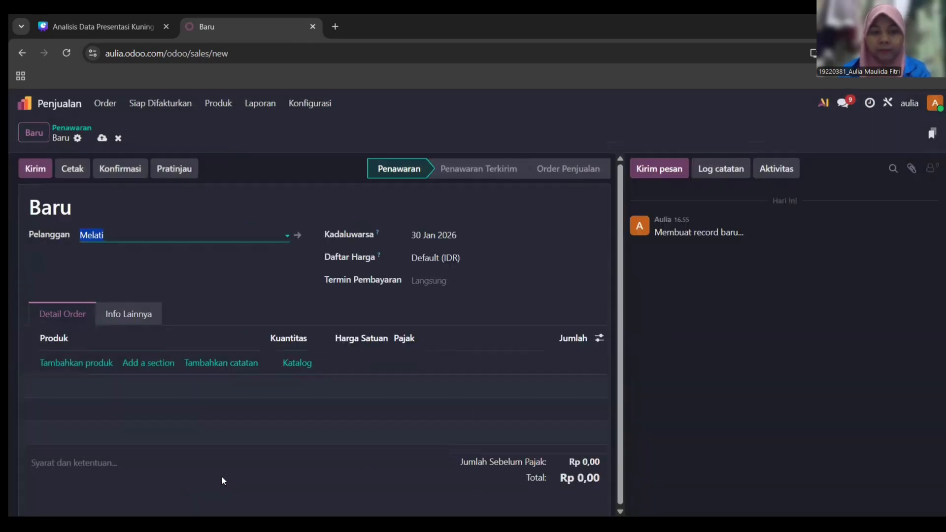
- Keep the new customer and add Kripik Singkong Asin and Kripik Singkong Balado lines
click(286, 238)
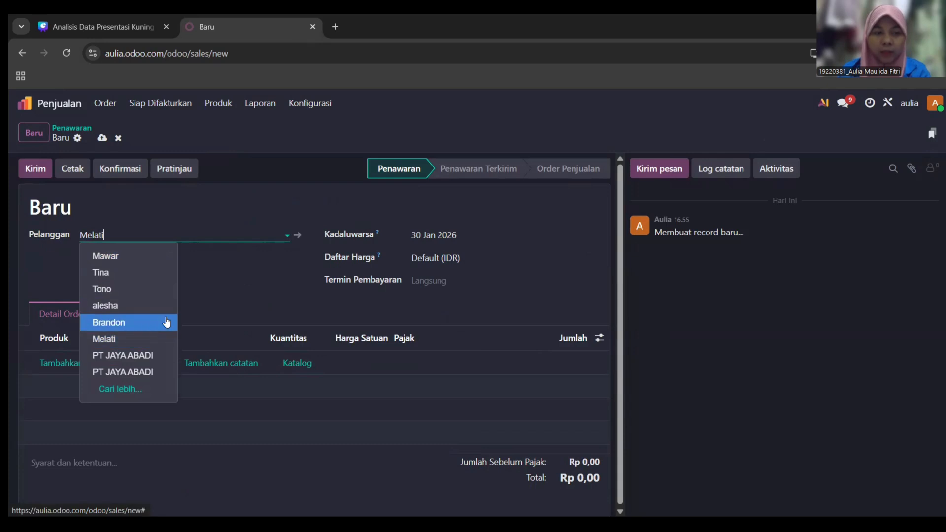
click(203, 298)
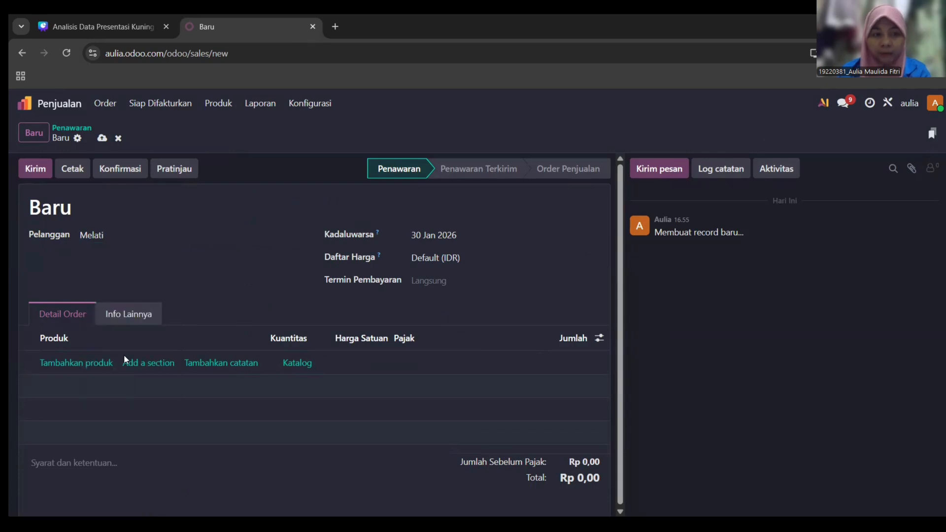
click(99, 373)
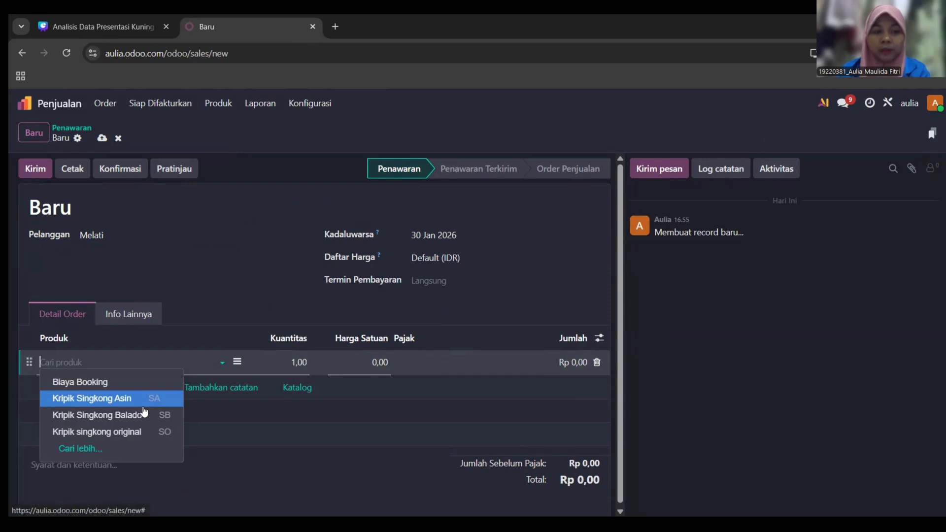
click(143, 403)
click(98, 399)
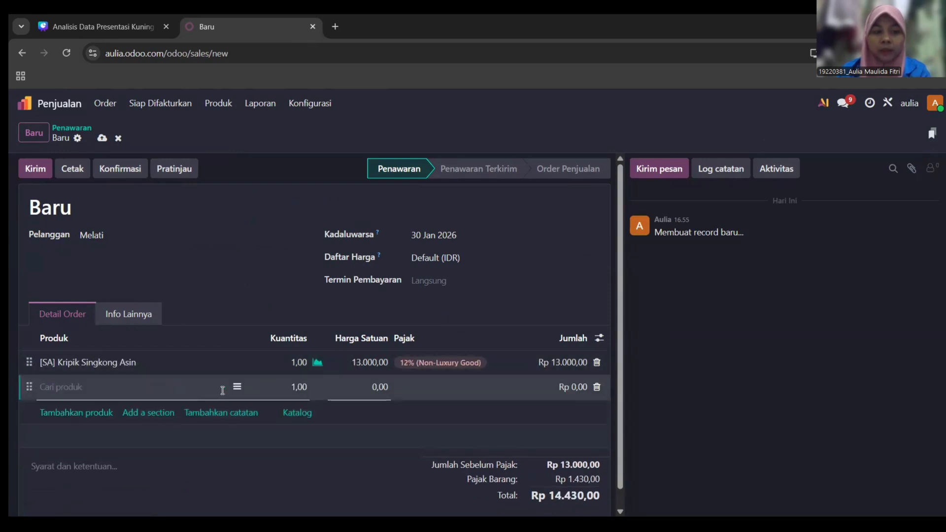
click(221, 389)
click(148, 441)
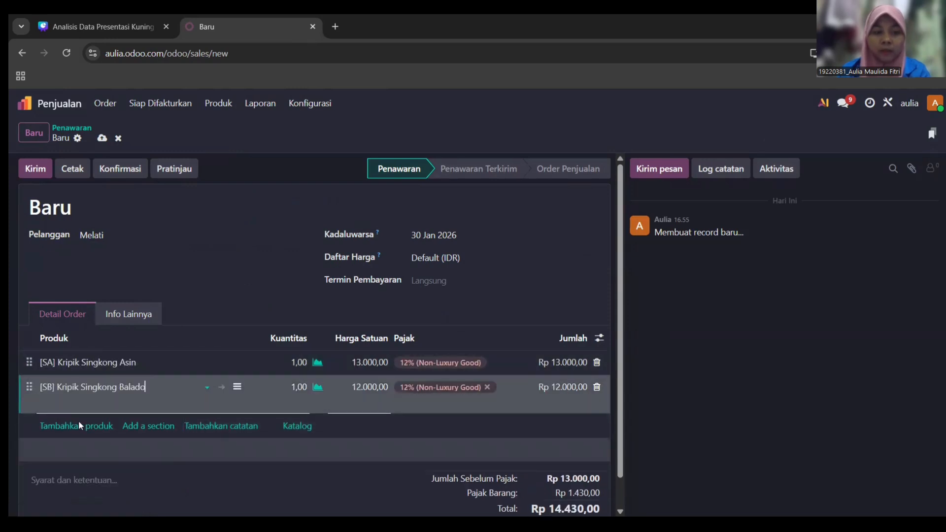
- Add a Kripik singkong original line and check its stock availability
click(78, 422)
click(219, 412)
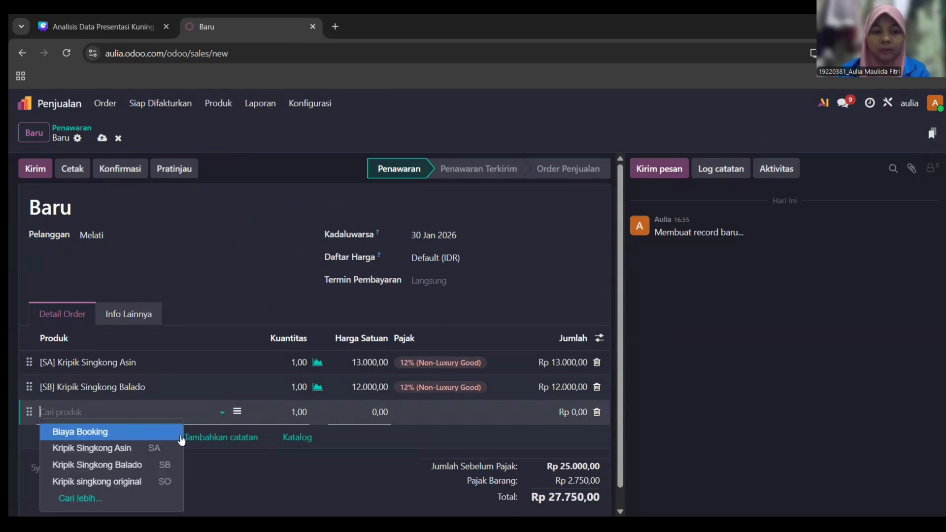
click(148, 482)
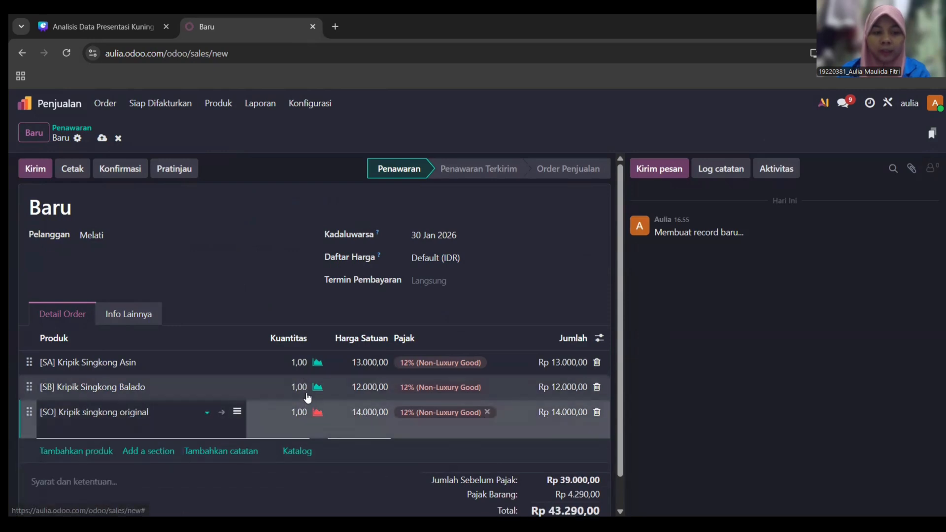
click(333, 463)
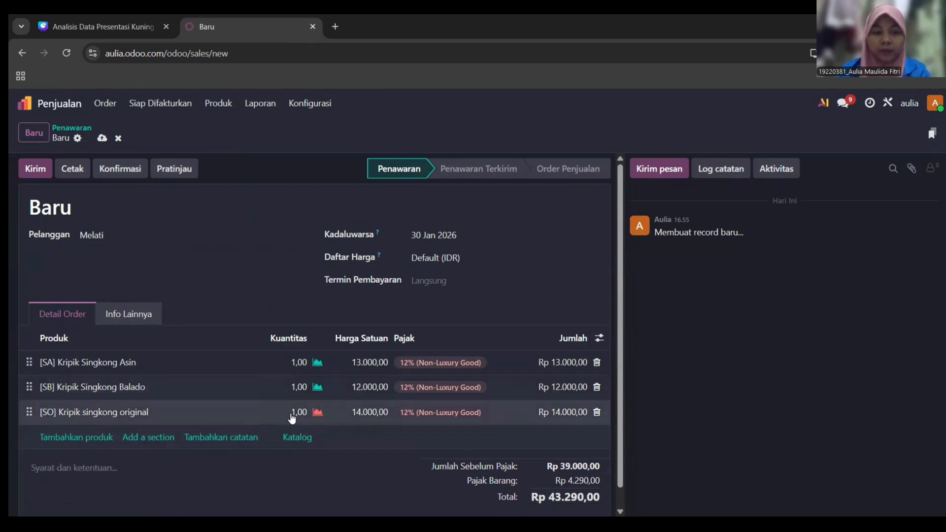
click(318, 415)
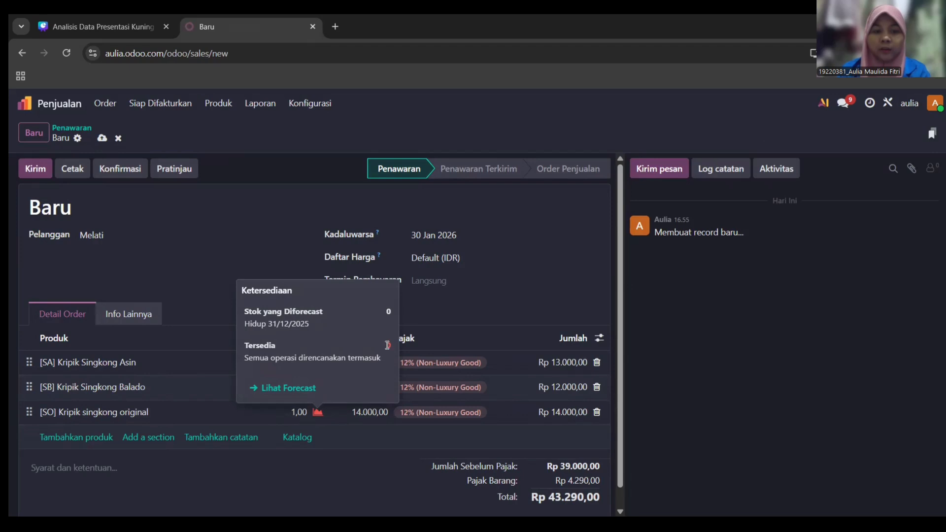
click(468, 294)
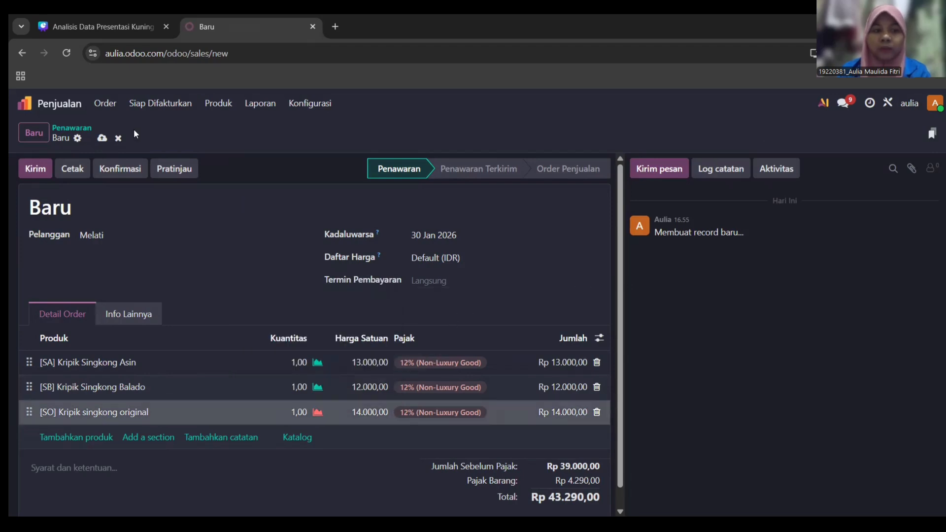
- Start a new manufacturing order for Kripik singkong original
click(24, 104)
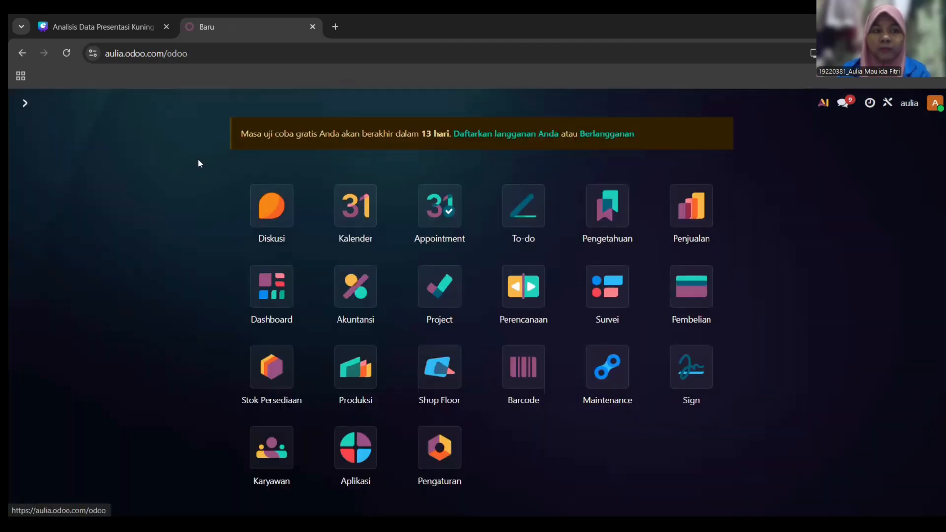
click(365, 377)
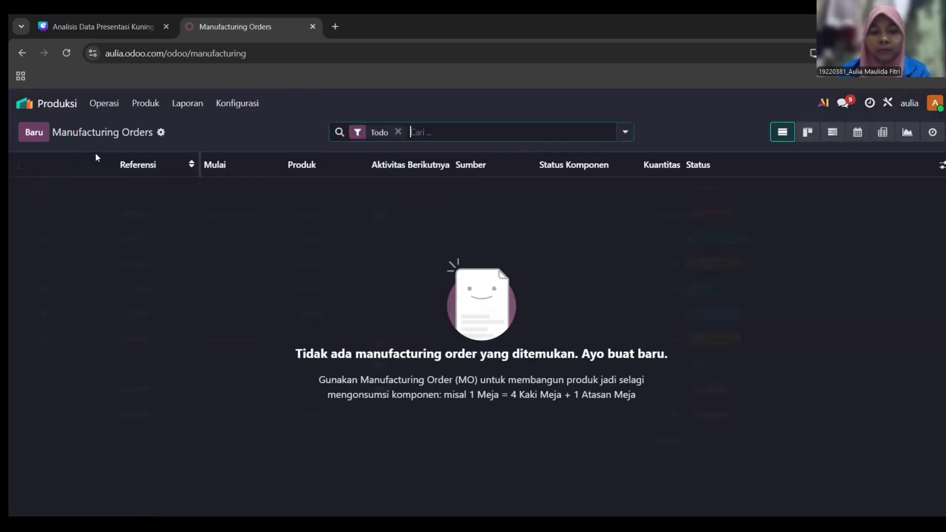
click(34, 132)
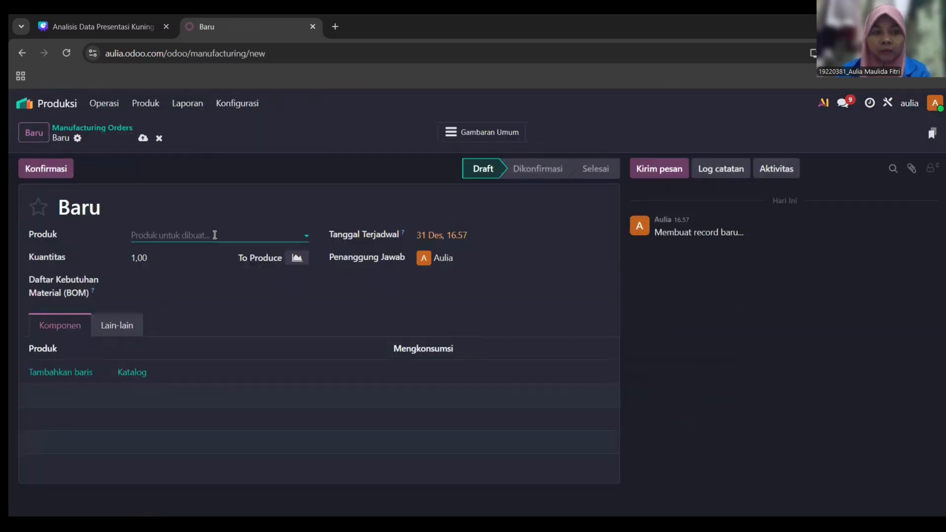
click(244, 240)
click(263, 356)
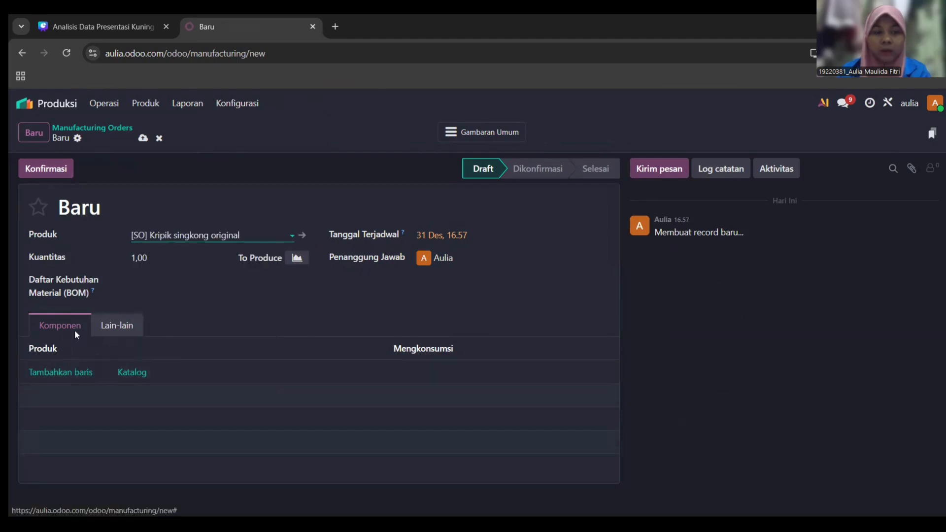
- Add Singkong and Minyak as component lines
click(77, 380)
click(157, 372)
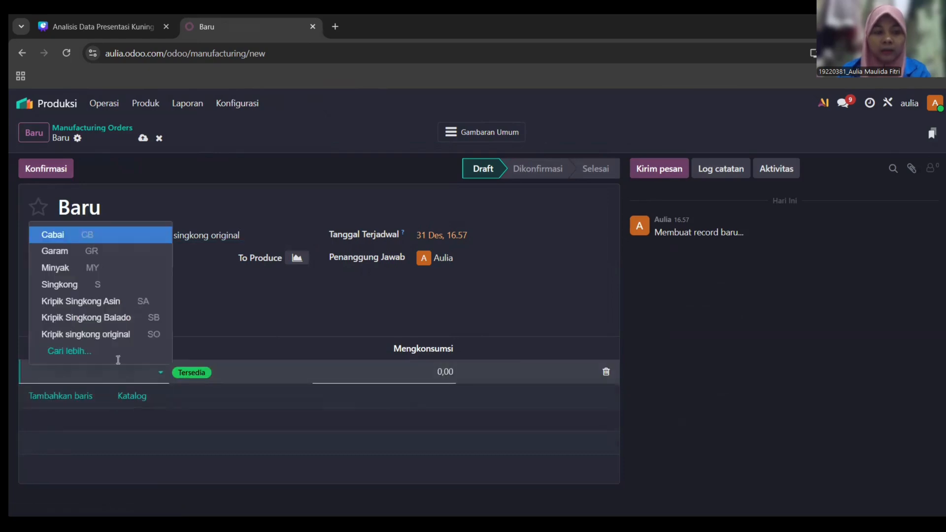
click(116, 283)
click(86, 402)
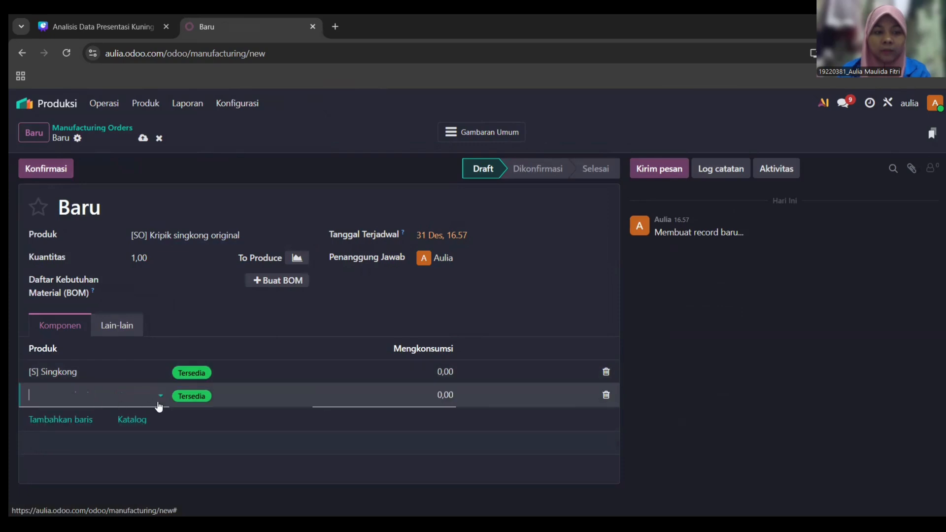
click(159, 395)
click(136, 293)
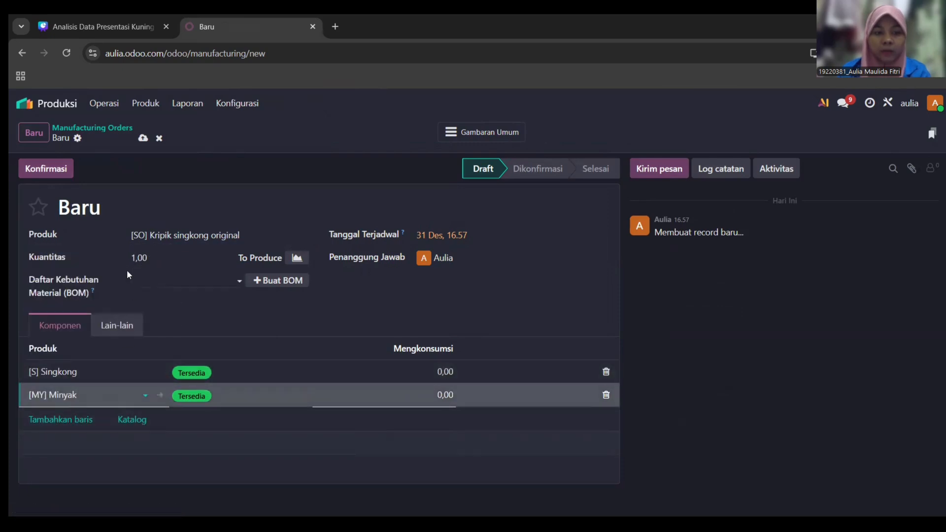
- Set quantity to produce 2, consume 2 Singkong and 2 Minyak, and confirm
click(139, 260)
text(2)
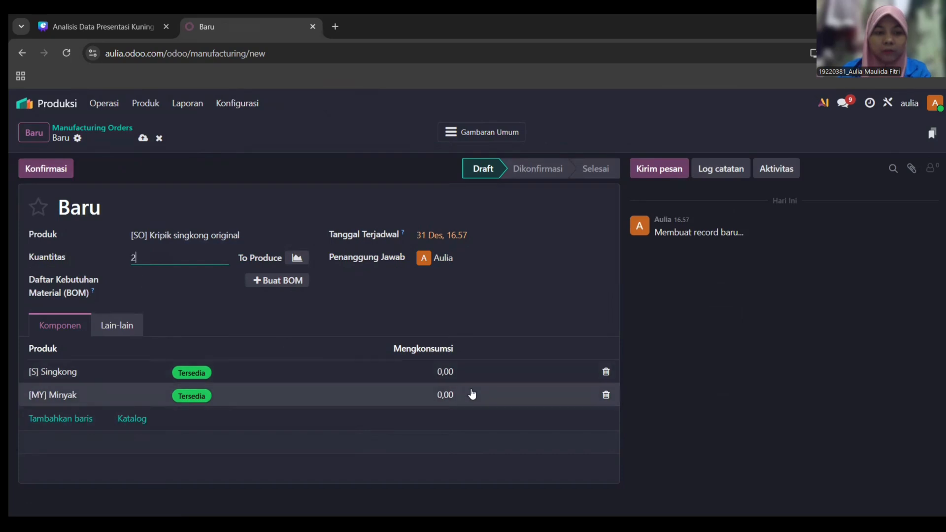
click(447, 371)
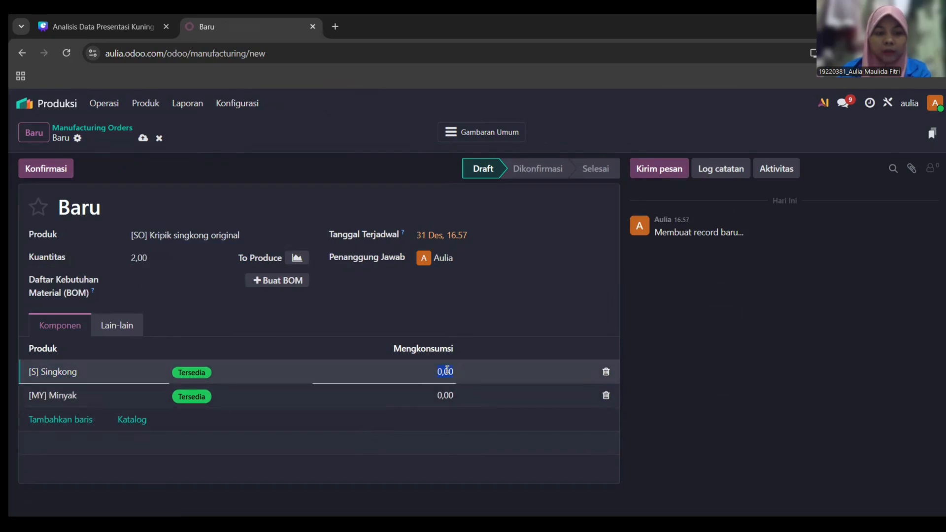
text(2)
click(445, 394)
text(2)
click(485, 329)
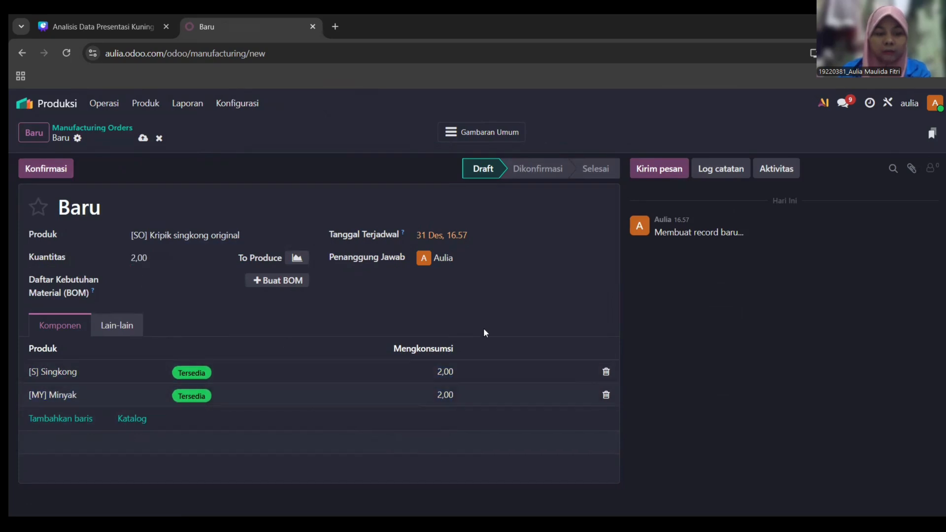
click(37, 168)
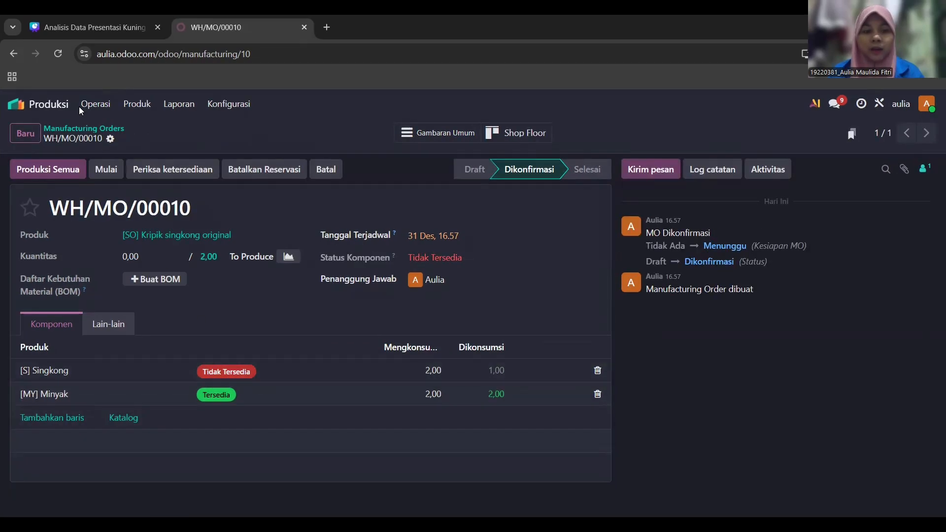
- Start a new purchase RFQ with Pasar Bekasi as the supplier
click(17, 104)
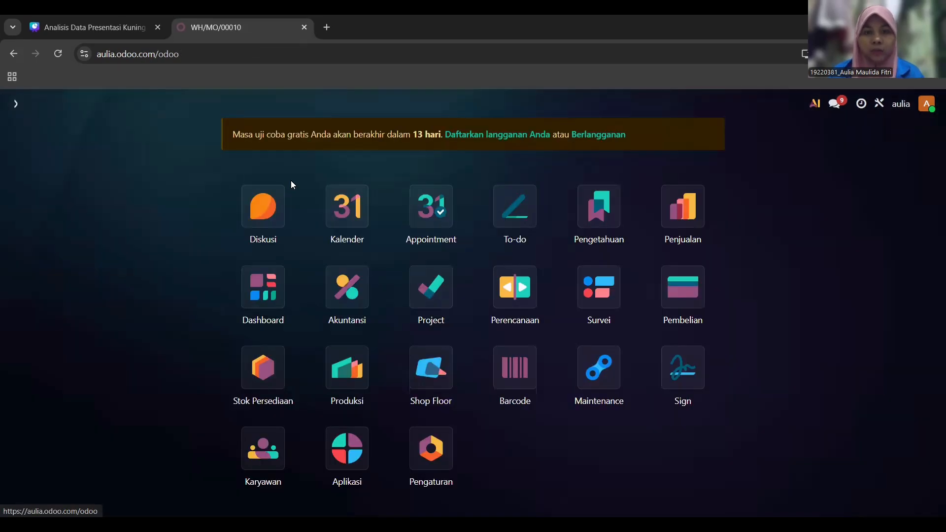
click(697, 307)
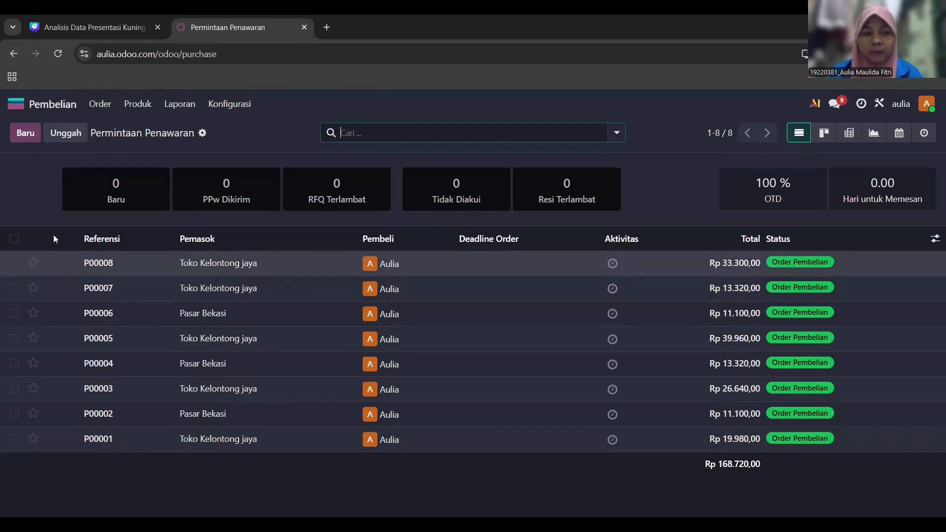
click(29, 142)
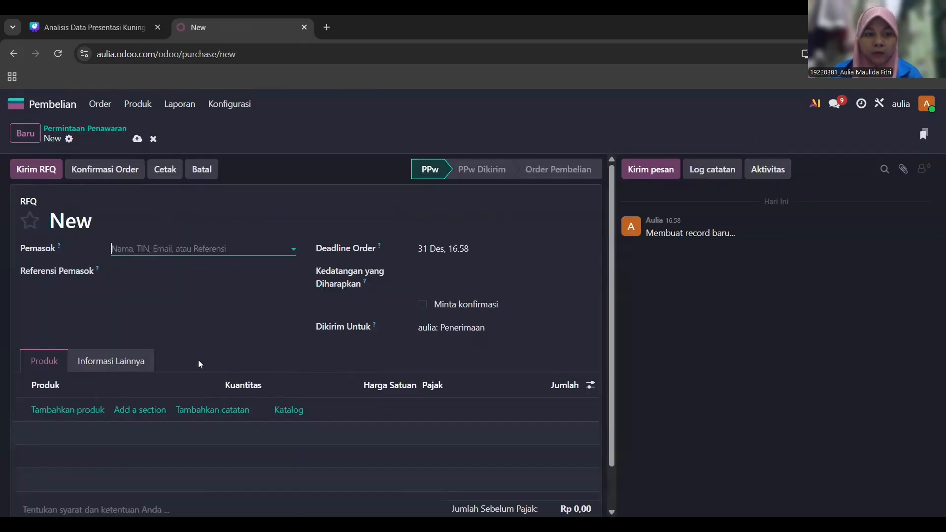
click(292, 250)
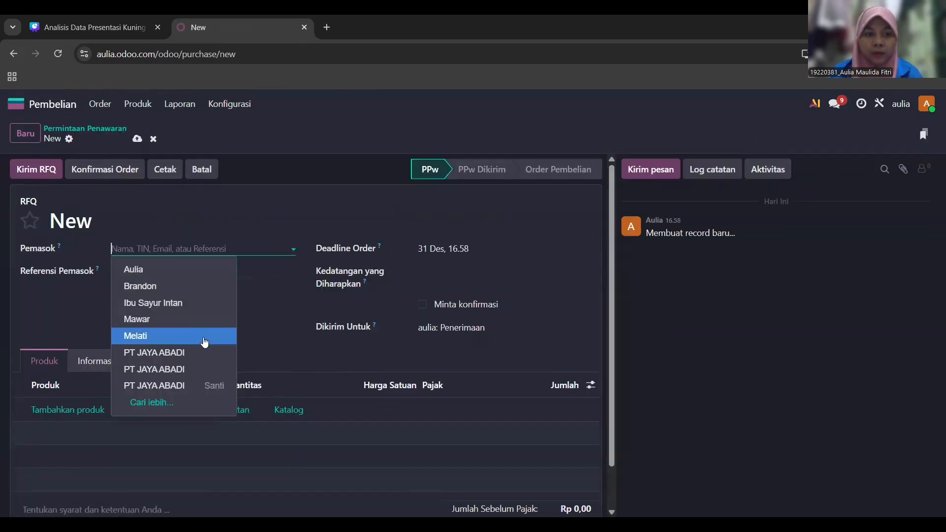
click(164, 401)
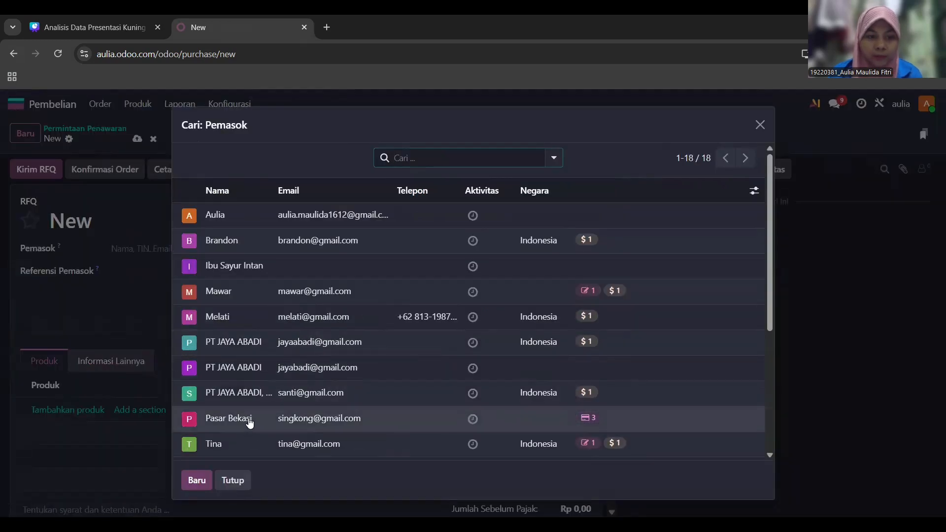
click(250, 423)
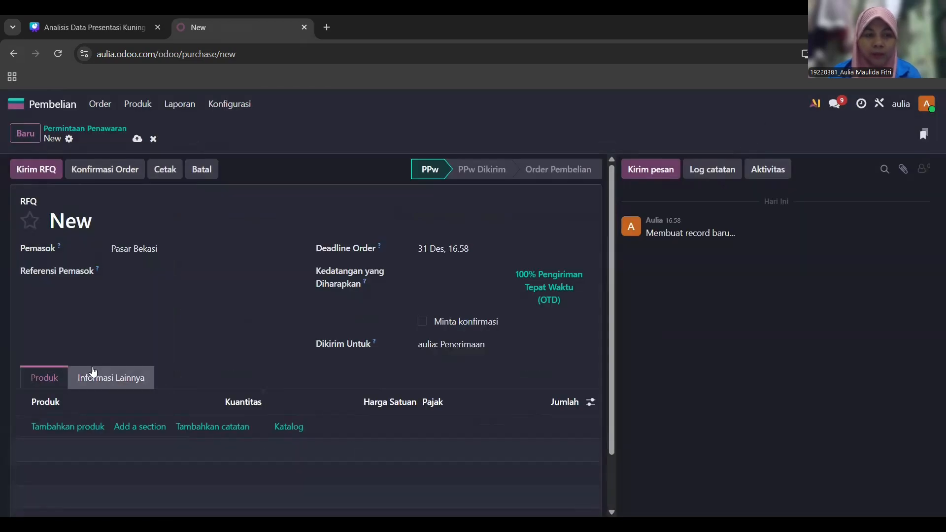
- Add a Singkong line for 5 units at Rp 2.000 each
click(84, 433)
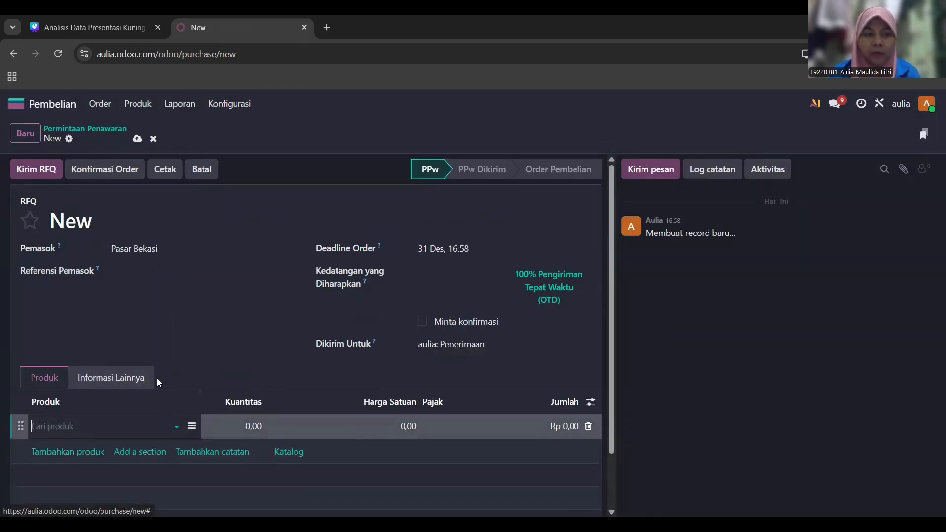
click(176, 427)
click(70, 393)
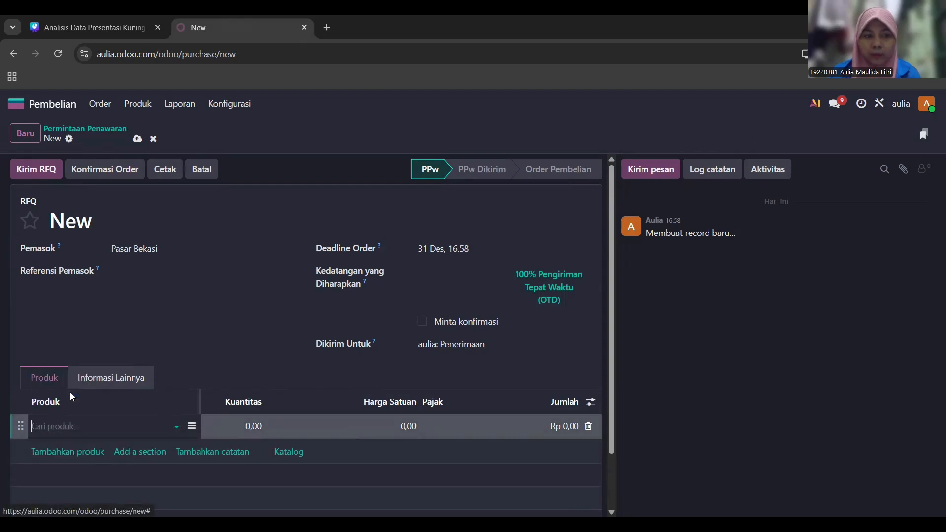
scroll(345, 429, down, 2)
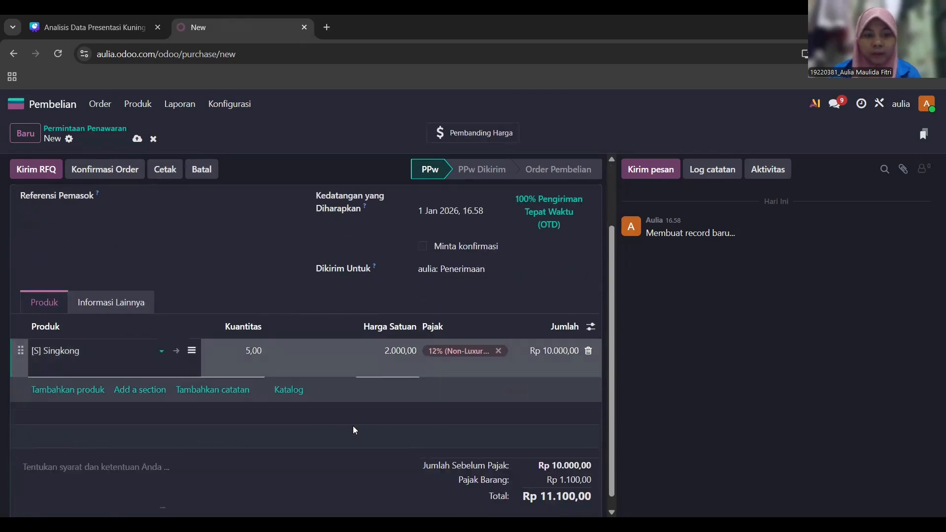
scroll(354, 430, down, 1)
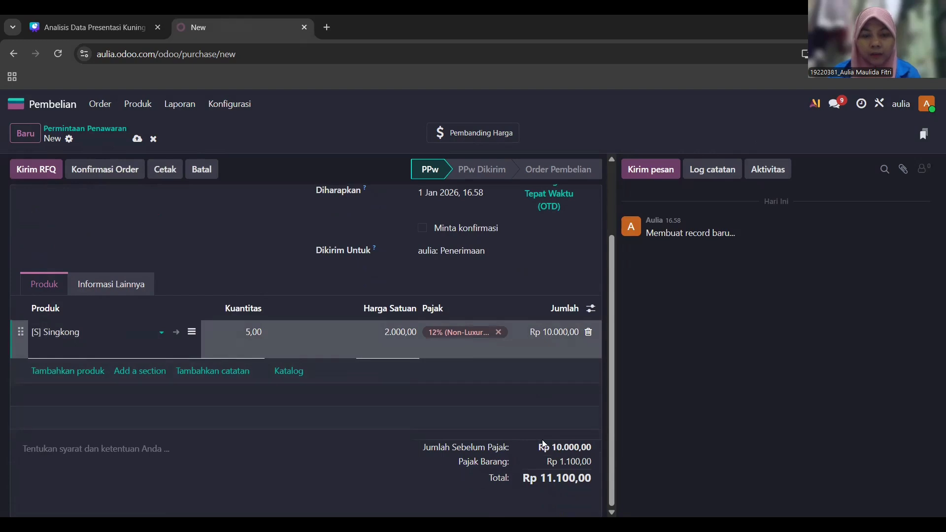
click(559, 376)
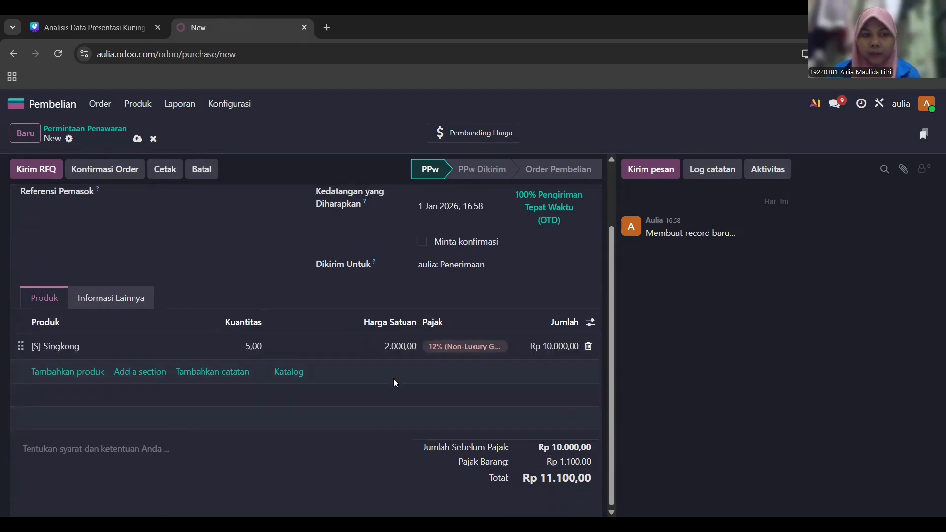
scroll(191, 193, up, 2)
scroll(227, 368, down, 1)
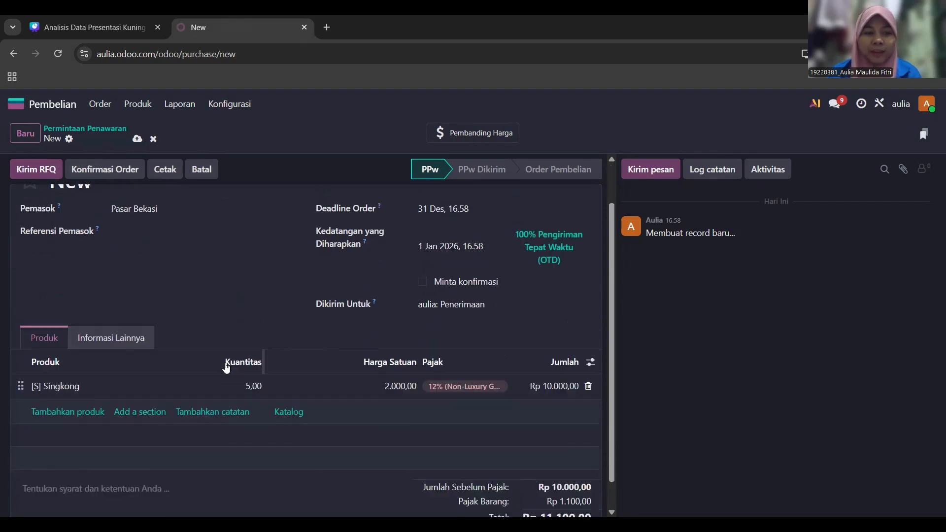
scroll(226, 369, down, 1)
scroll(129, 325, up, 2)
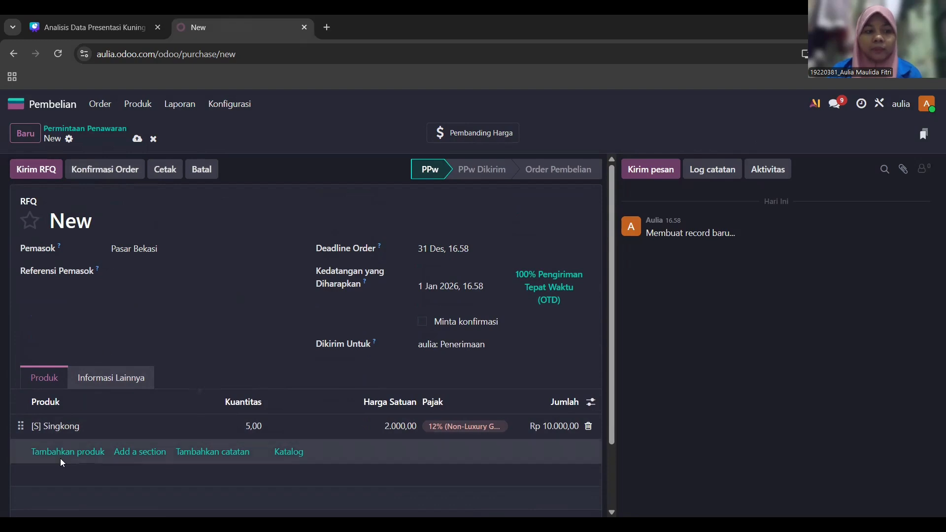
- Set the order deadline to 1 January 2026 and review the Rp 11.100,00 total
click(433, 251)
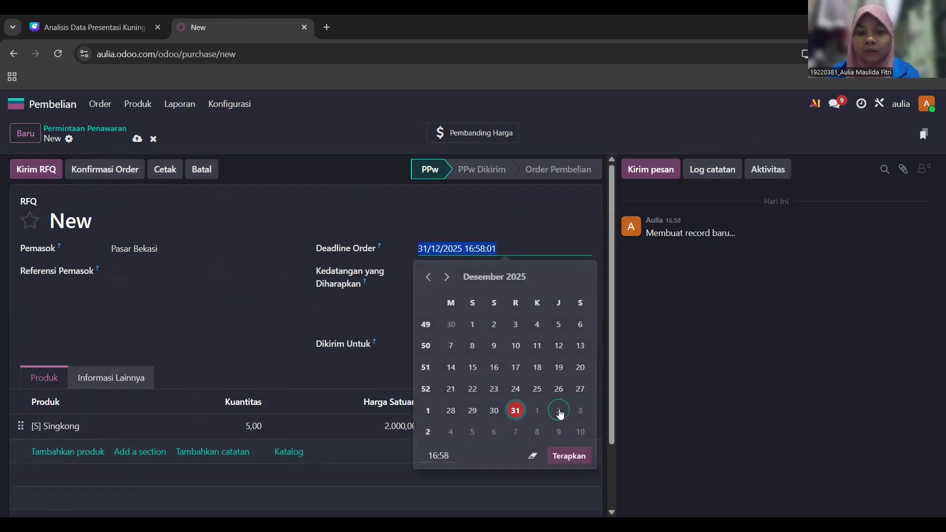
click(537, 412)
click(563, 457)
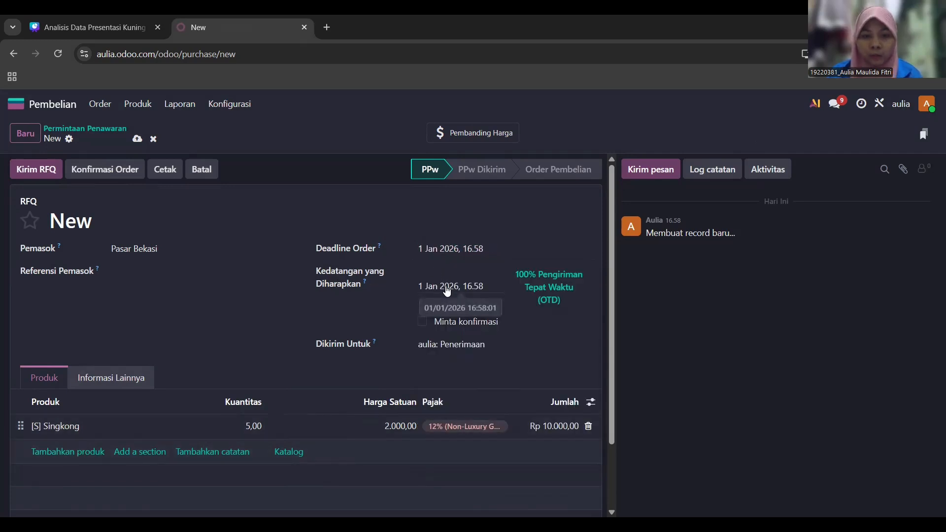
scroll(473, 351, down, 2)
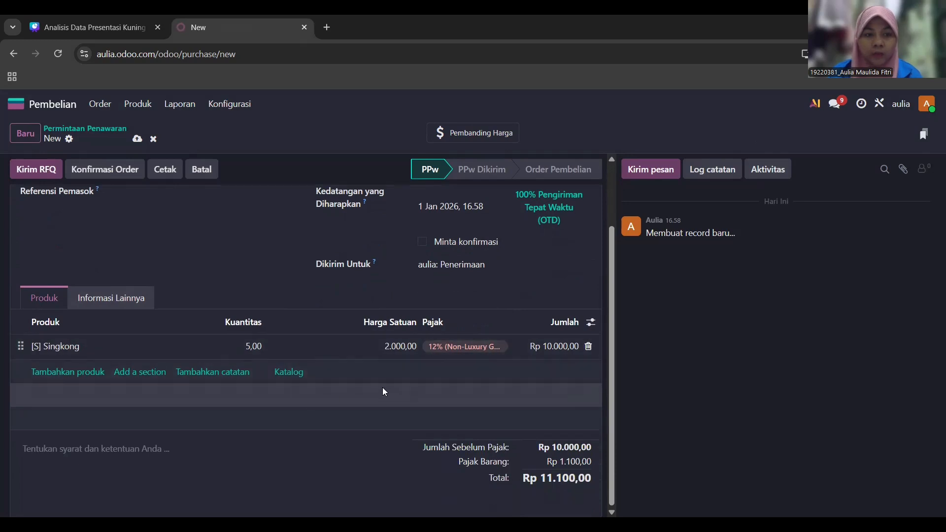
drag(552, 449, 555, 481)
- E-mail the P00009 quotation request to supplier Pasar Bekasi
click(555, 481)
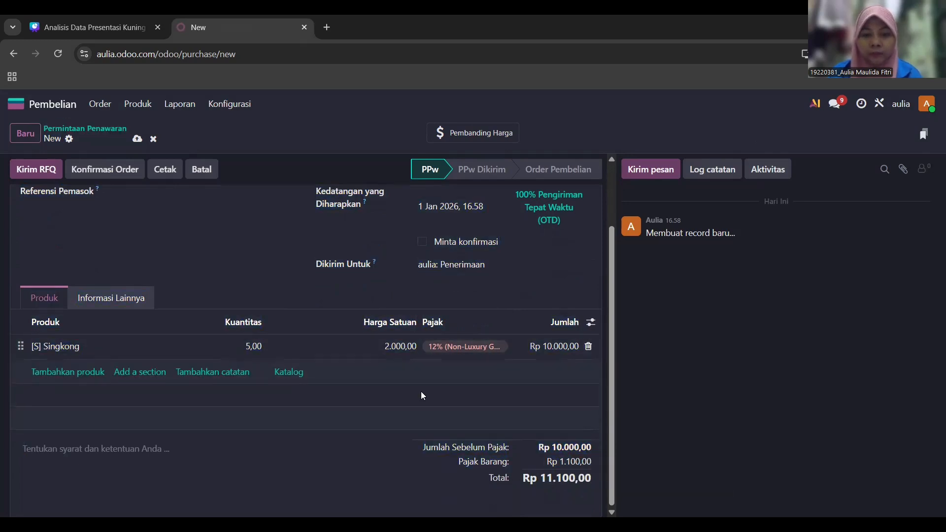
click(31, 171)
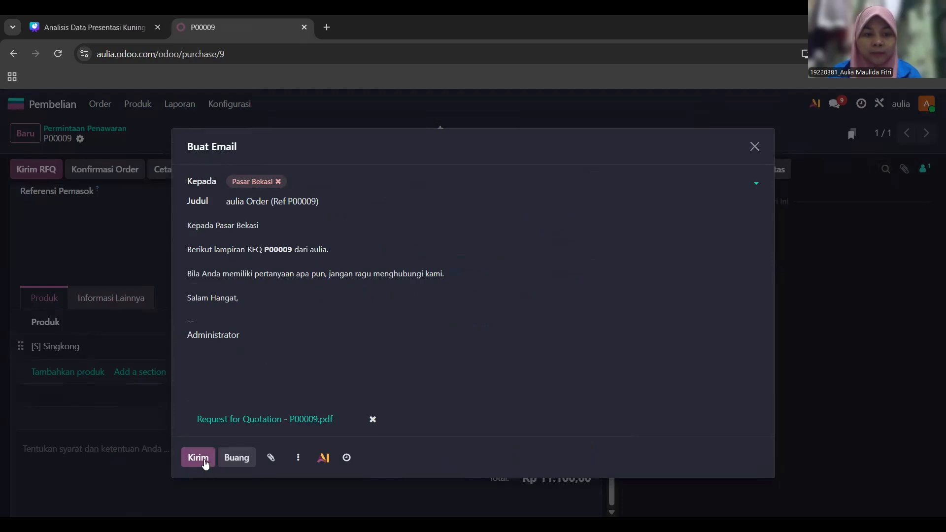
click(205, 464)
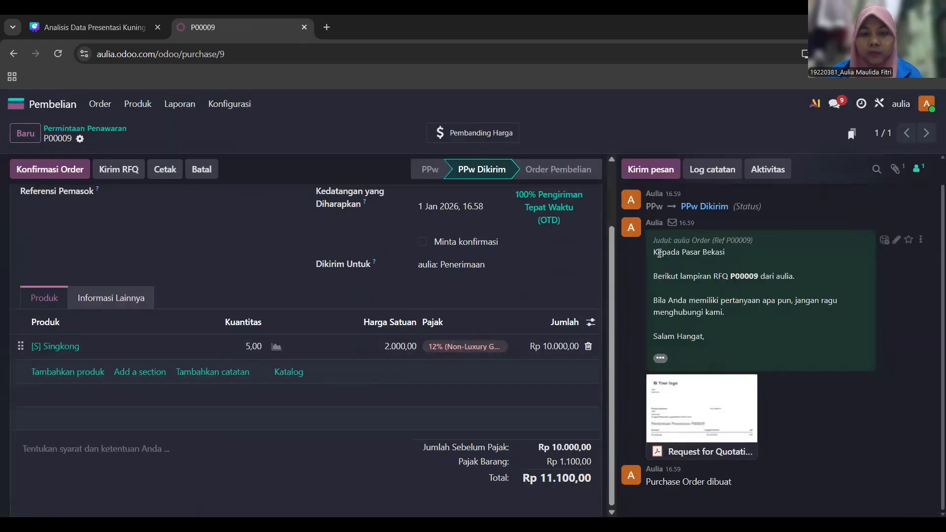
scroll(259, 249, up, 3)
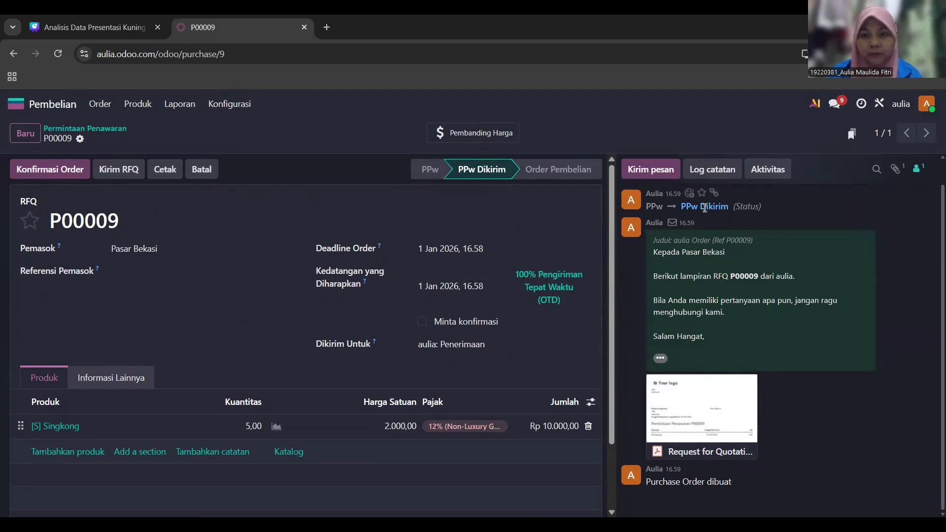
- Confirm P00009 as a purchase order and validate receipt WH/IN/00010 for 5 Singkong
click(75, 173)
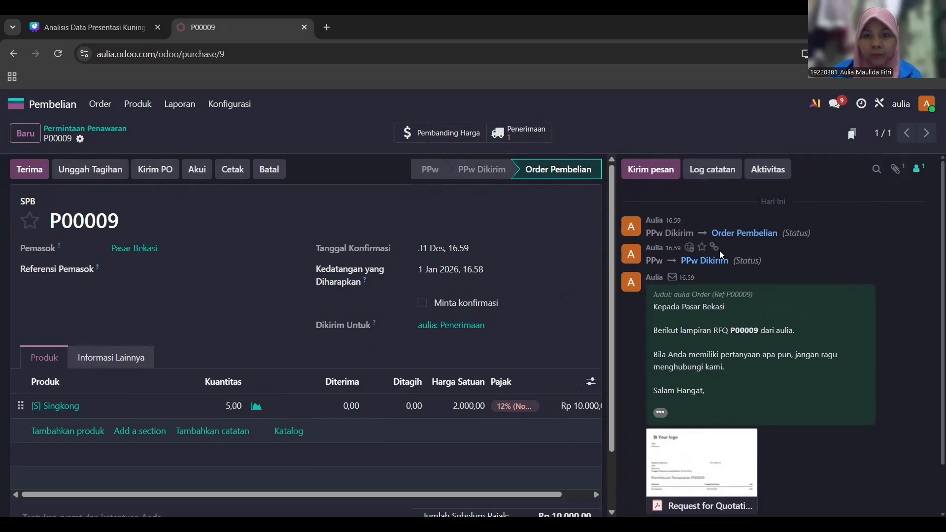
click(37, 170)
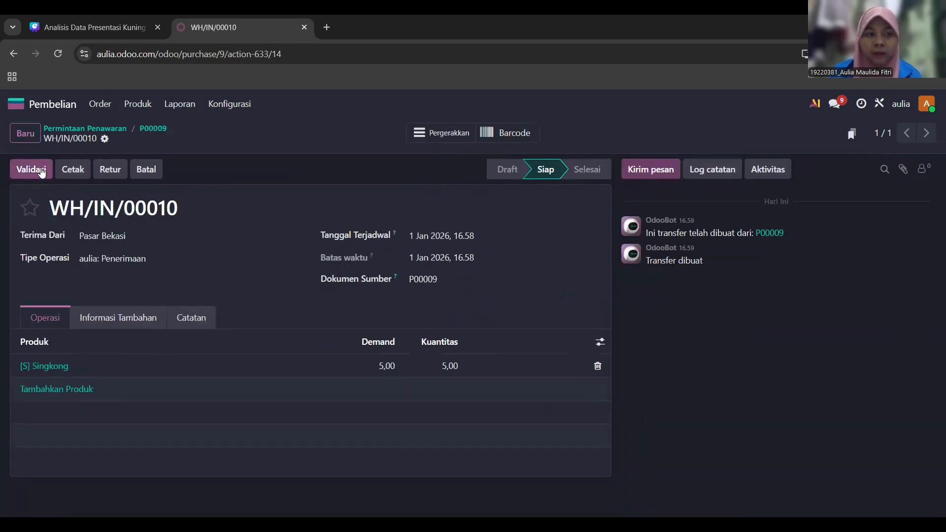
click(42, 170)
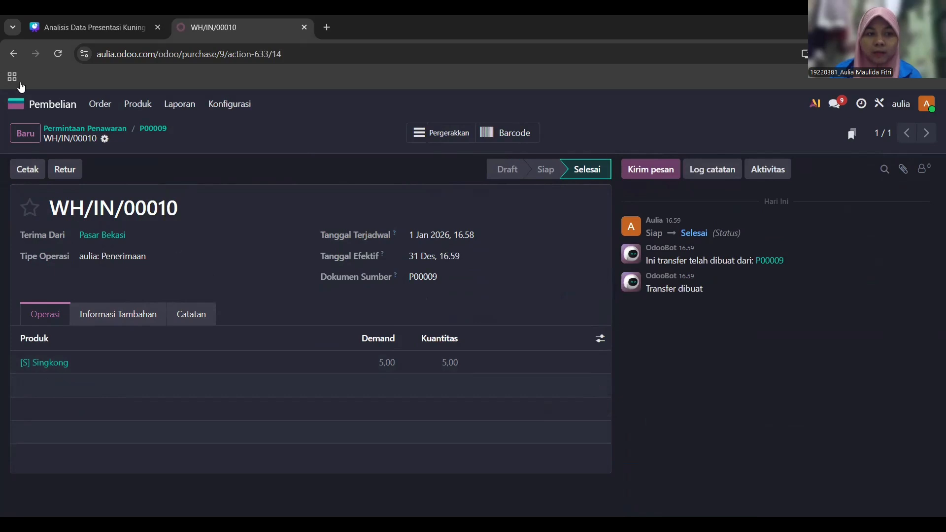
- Open the Stok Persediaan product catalogue, where Singkong shows 6,00 on hand
click(19, 104)
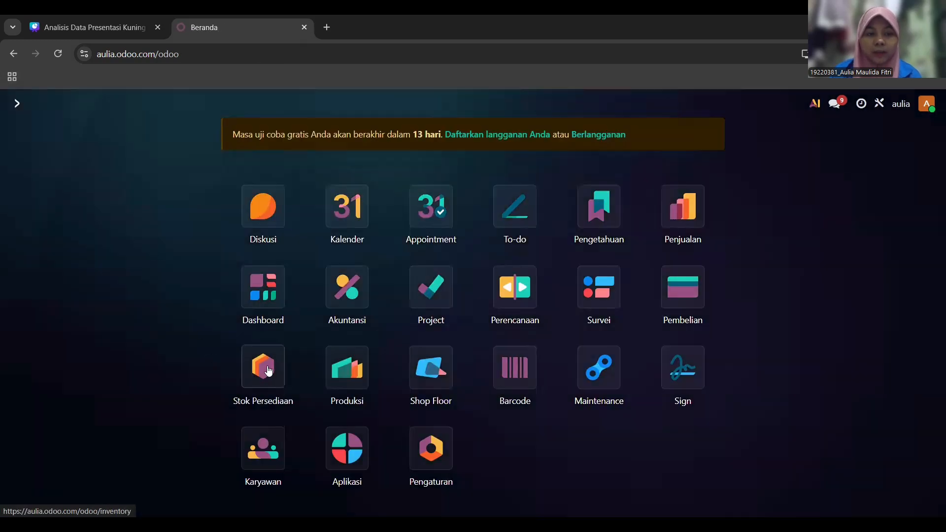
click(268, 370)
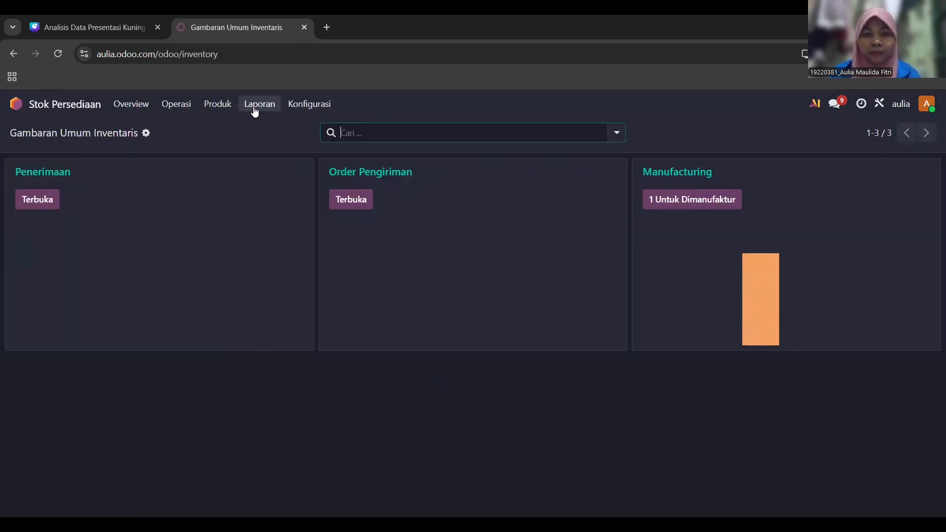
click(226, 103)
click(237, 130)
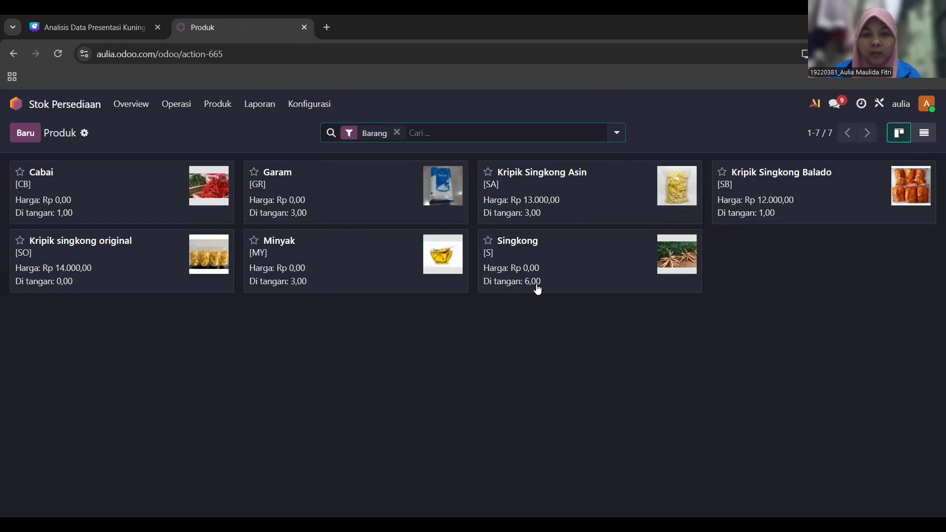
click(19, 107)
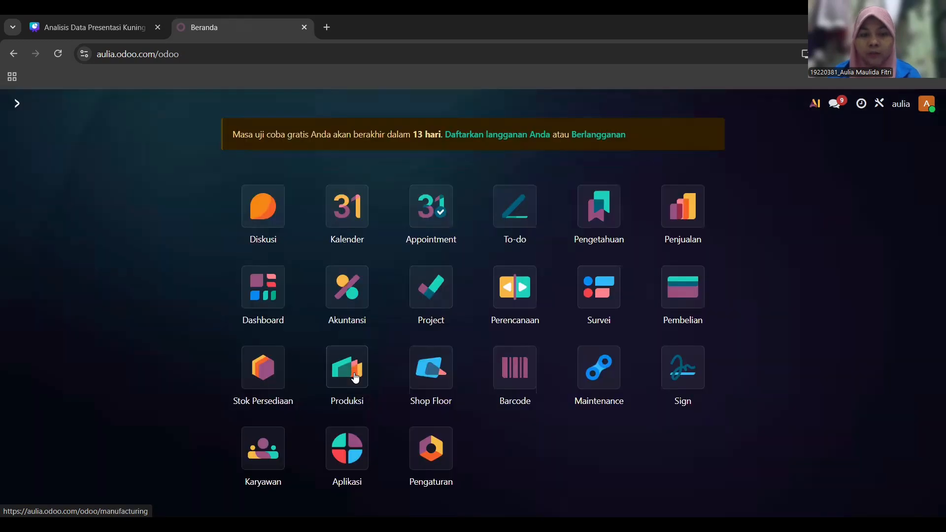
- Set WH/MO/00010's produced quantity to 2, mark it done, then reopen Stok Persediaan
click(355, 379)
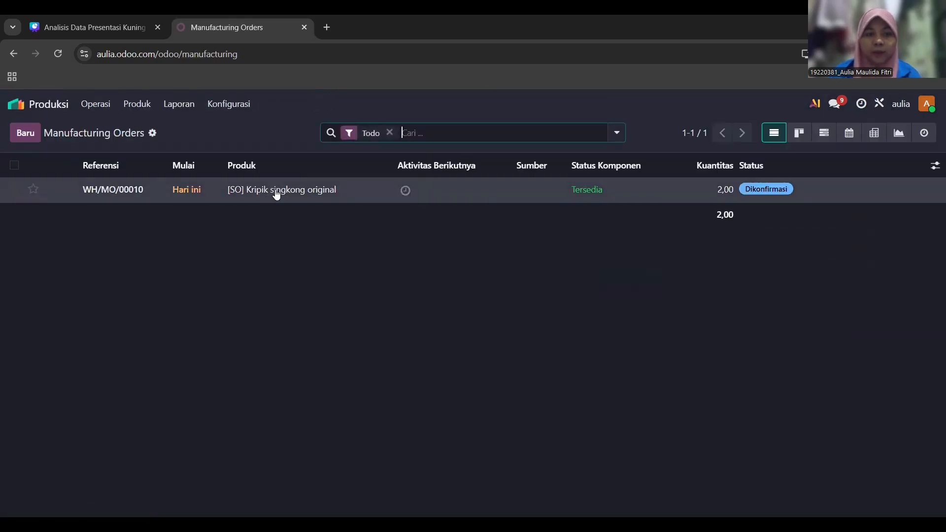
click(333, 191)
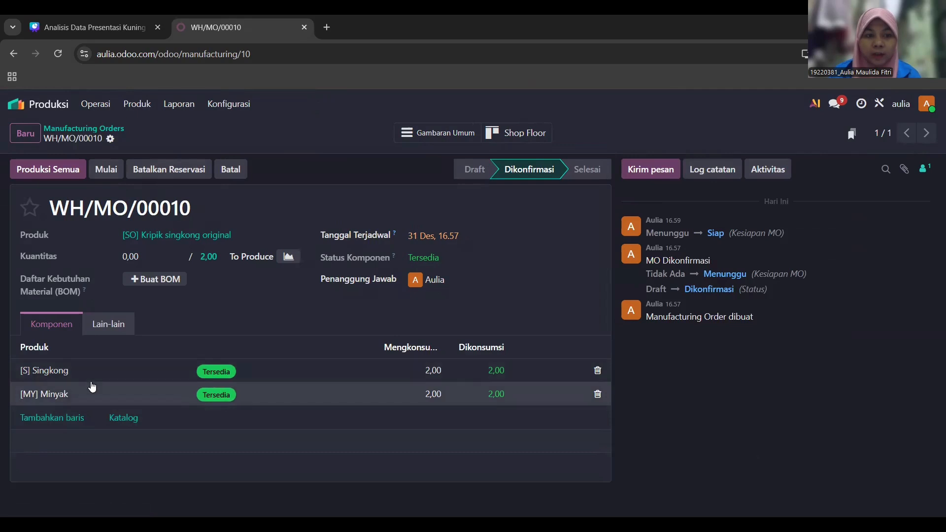
click(147, 255)
text(2)
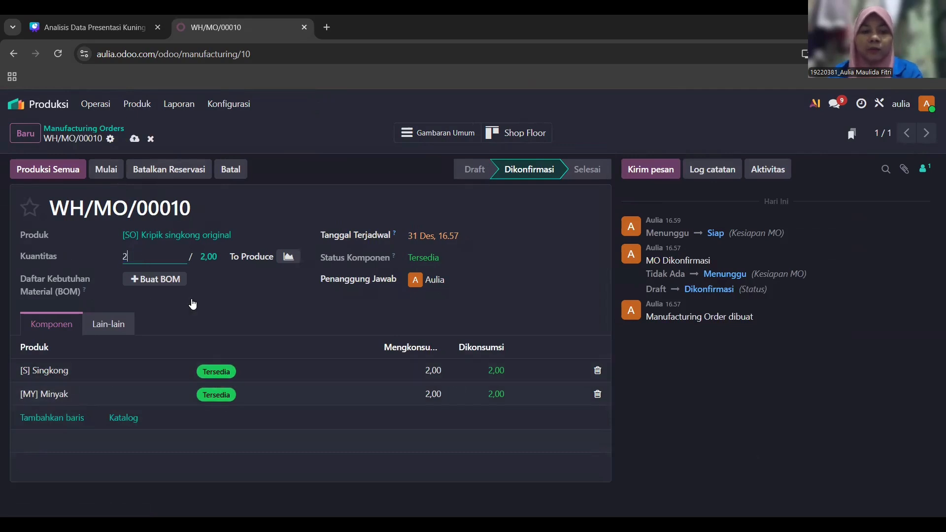
click(316, 334)
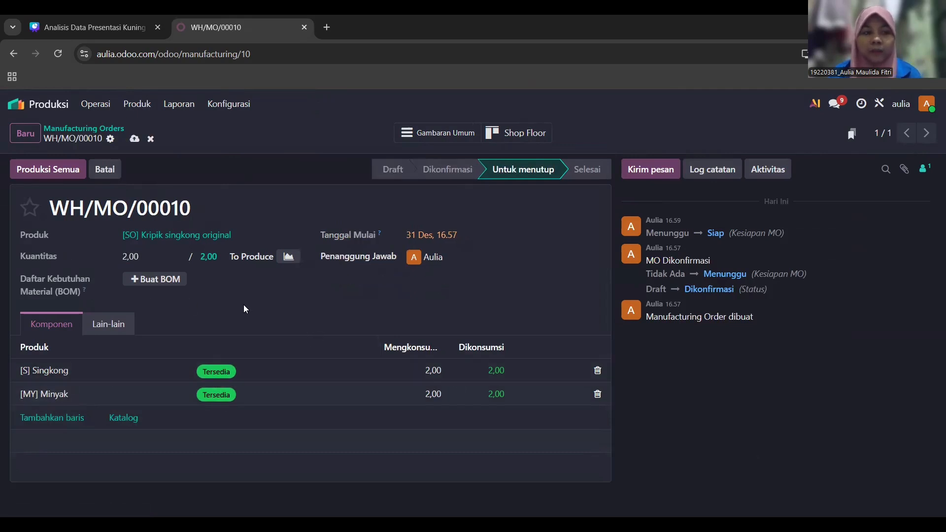
click(58, 169)
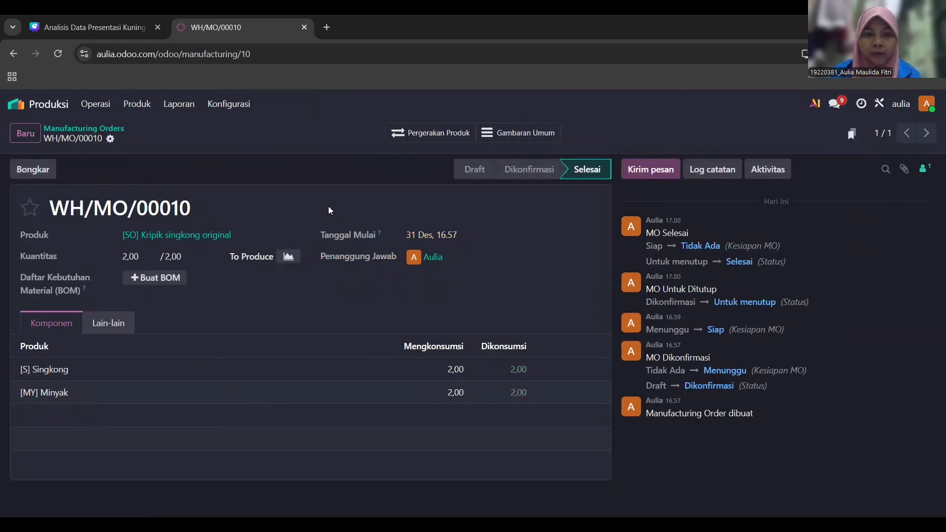
double_click(147, 256)
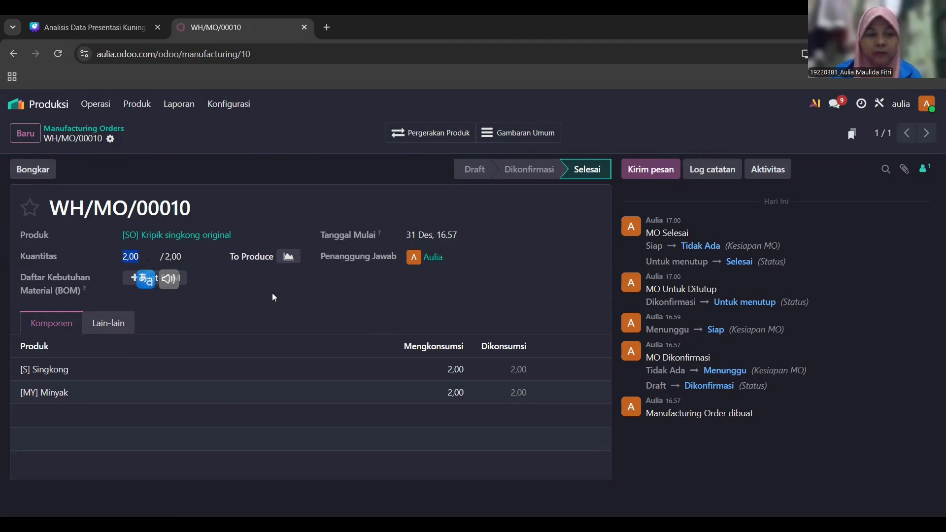
click(17, 104)
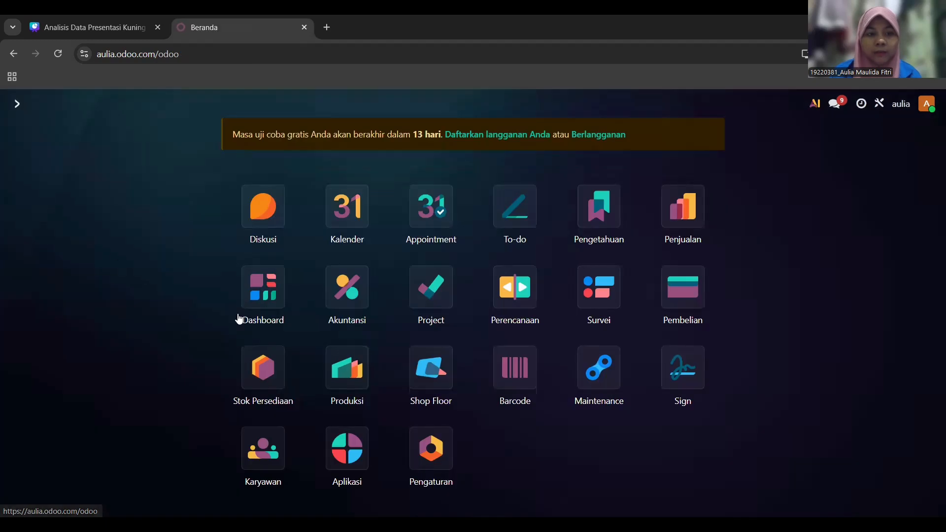
click(266, 376)
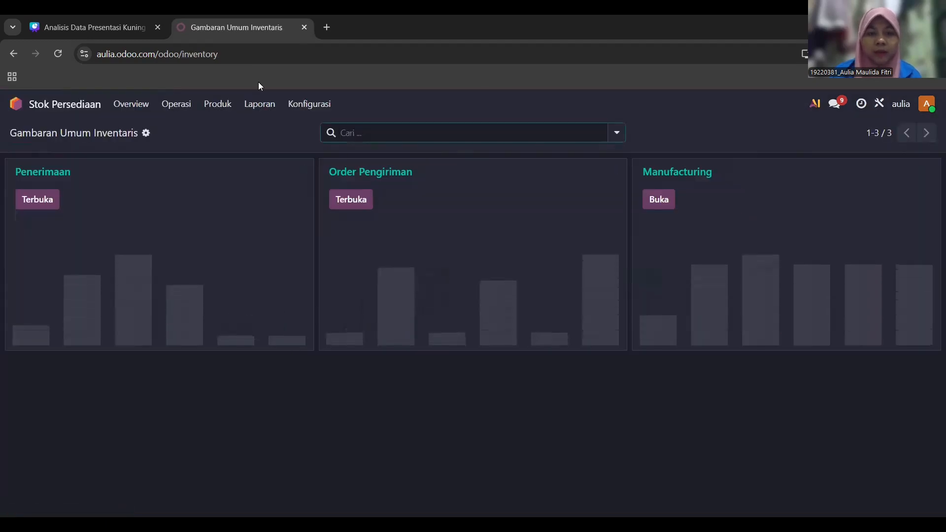
- Check that Kripik singkong original stock reads 2,00, then open the Penjualan quotations list
click(226, 104)
click(261, 135)
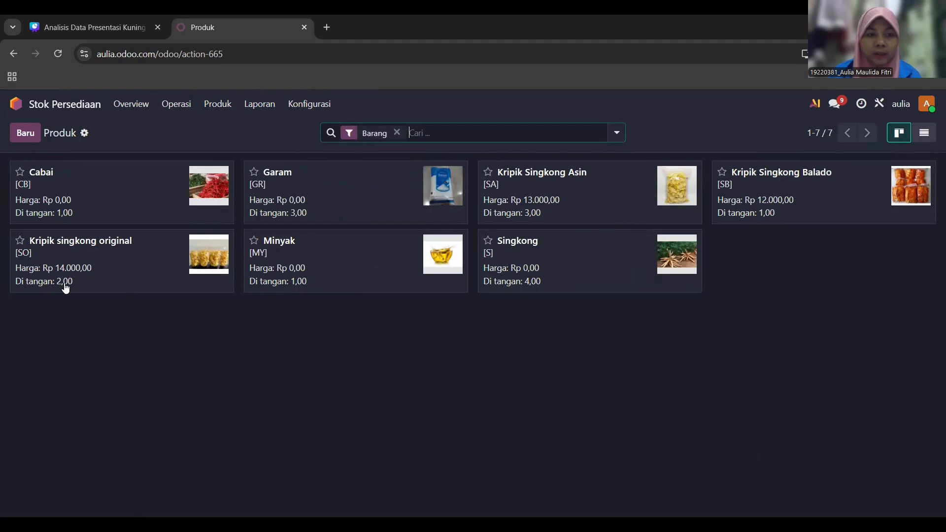
click(14, 103)
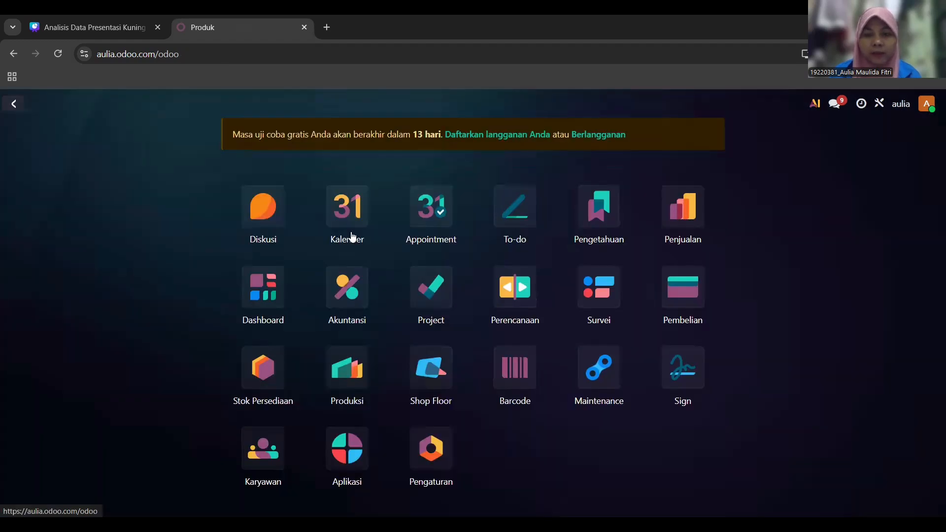
click(687, 220)
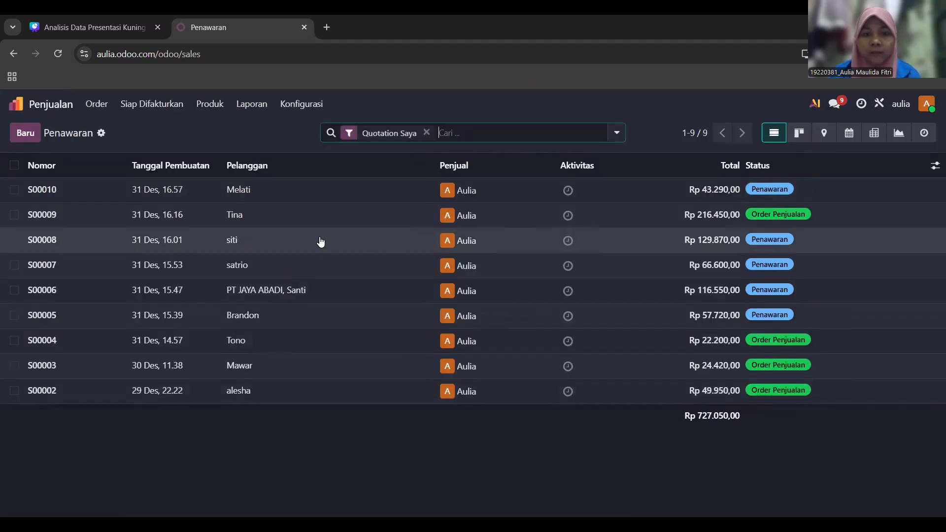
- Open quotation S00010, review its lines, and bring up its send e-mail dialog
click(205, 192)
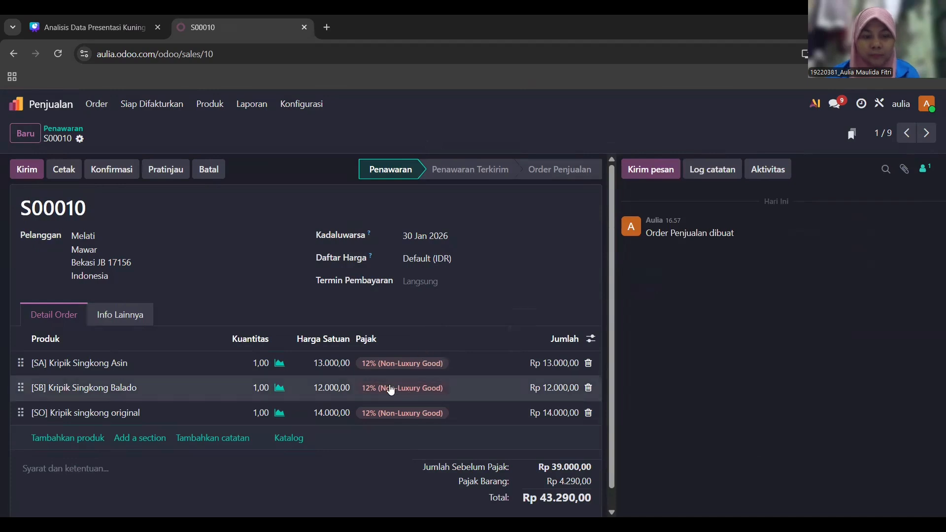
scroll(247, 363, down, 1)
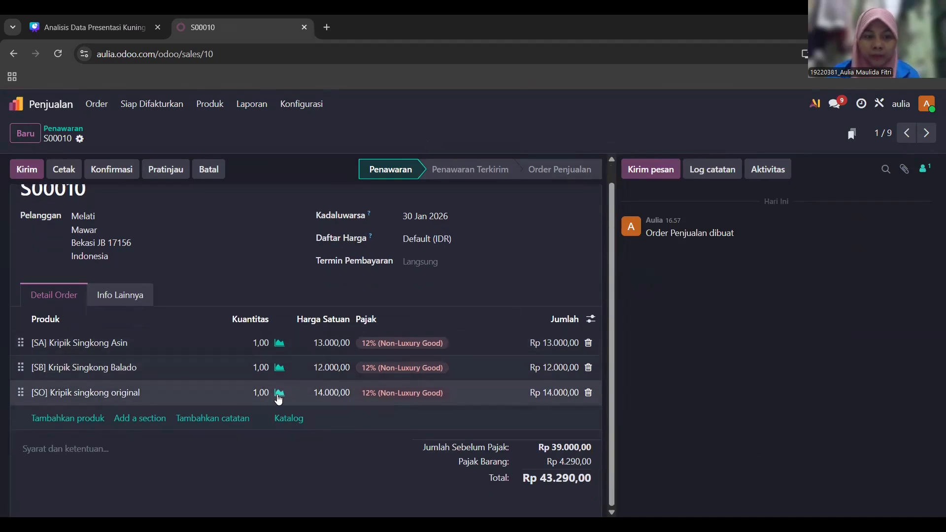
scroll(348, 399, up, 1)
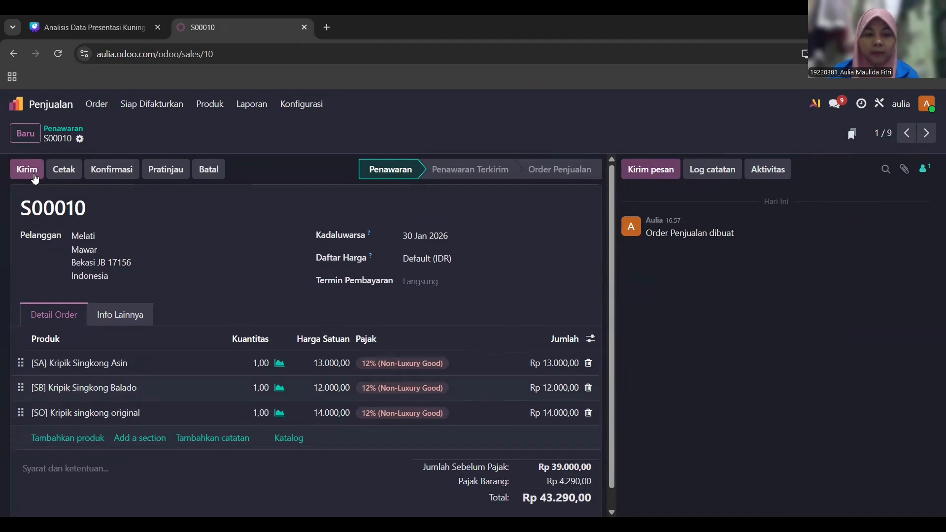
click(34, 176)
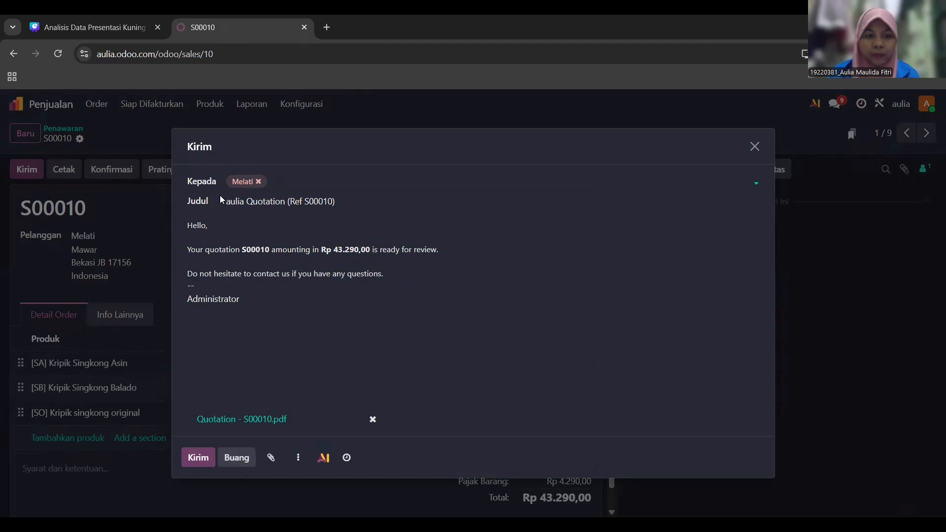
- Change the e-mail subject to 'memesan kripik singkong di toko aulia' and send quotation S00010
click(389, 199)
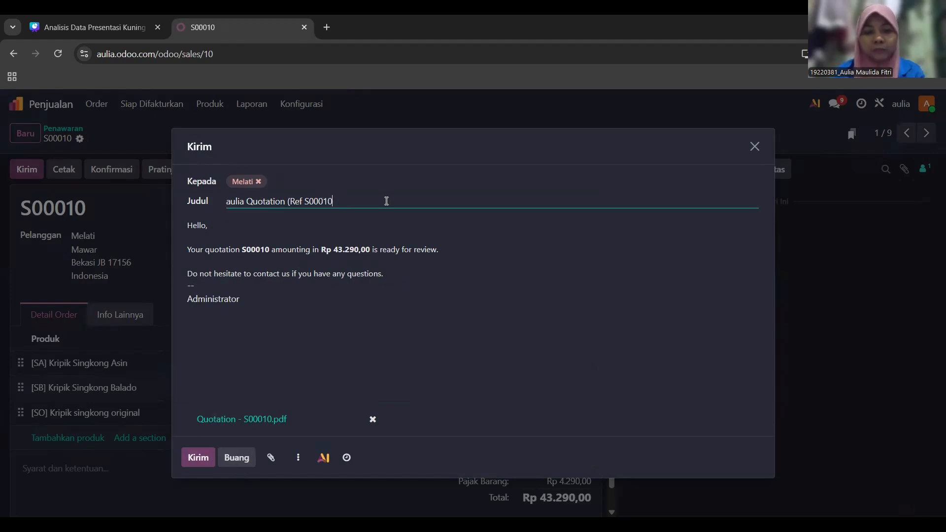
key(BackSpace)
key(BackSpace)
key(BackSpace)
key(BackSpace)
key(BackSpace)
key(BackSpace)
key(BackSpace)
key(BackSpace)
key(BackSpace)
key(BackSpace)
key(BackSpace)
key(BackSpace)
key(BackSpace)
key(BackSpace)
key(BackSpace)
key(BackSpace)
key(BackSpace)
key(BackSpace)
key(BackSpace)
key(BackSpace)
key(BackSpace)
key(BackSpace)
key(BackSpace)
key(BackSpace)
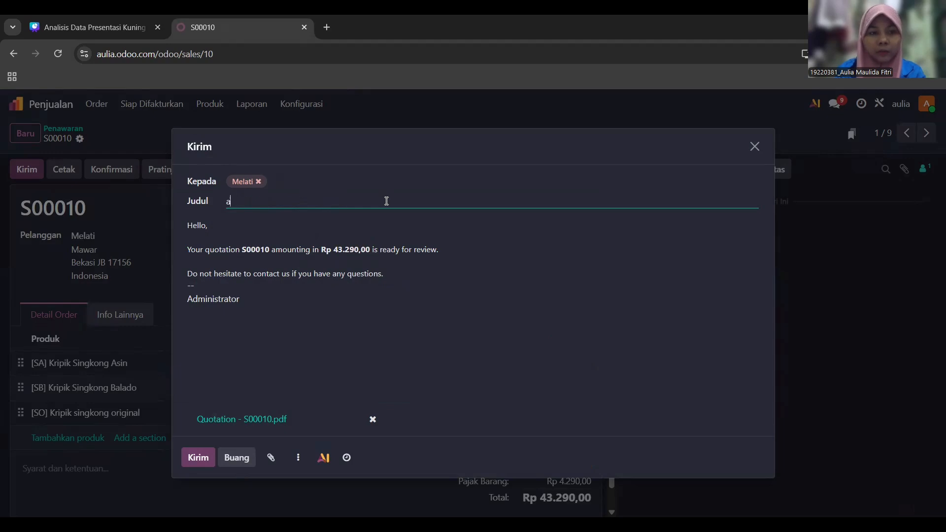
text(memesan krip)
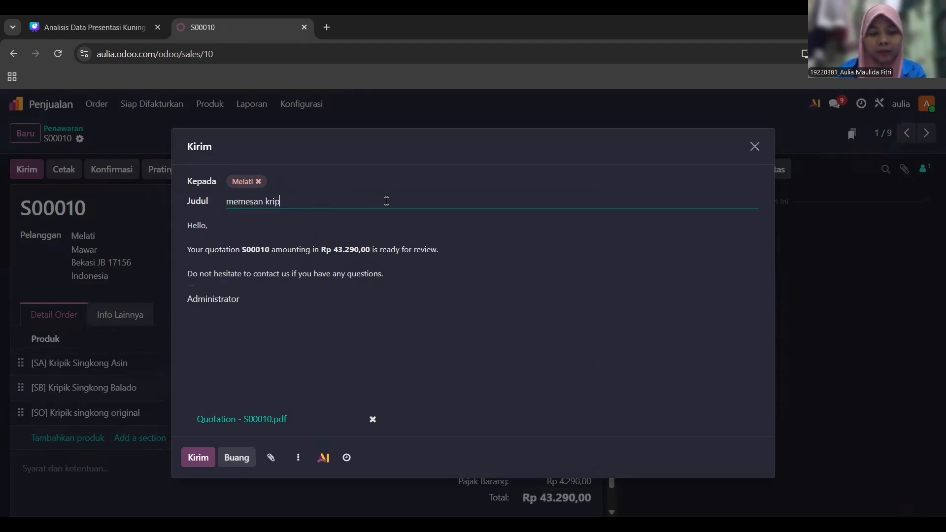
text(ik singkong di )
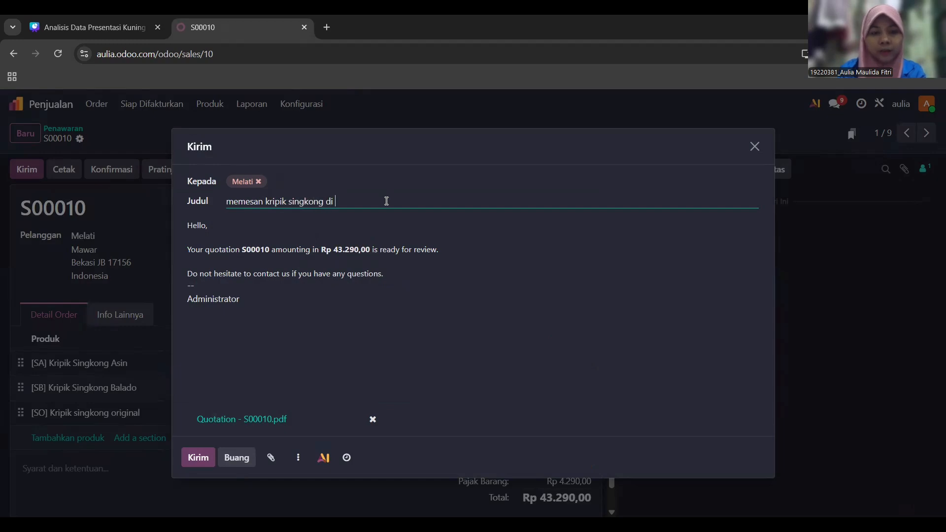
text(toko aulia)
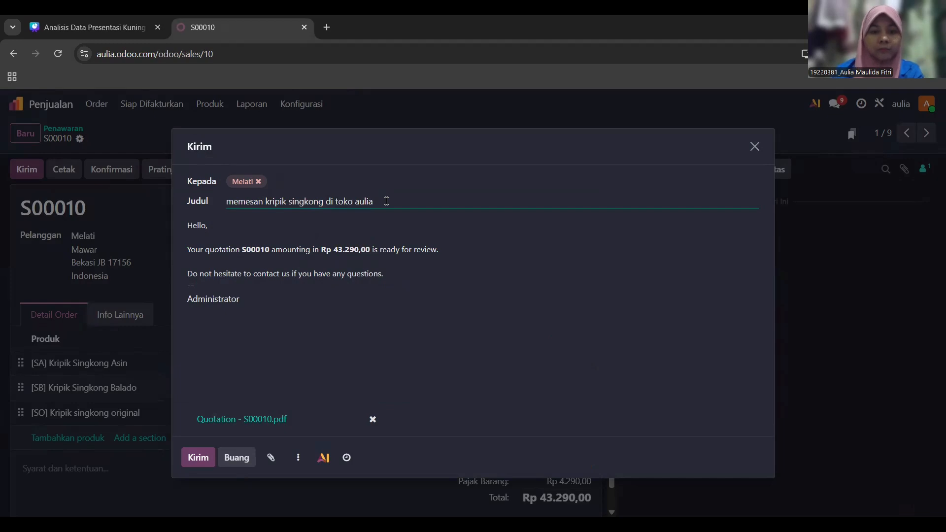
click(205, 462)
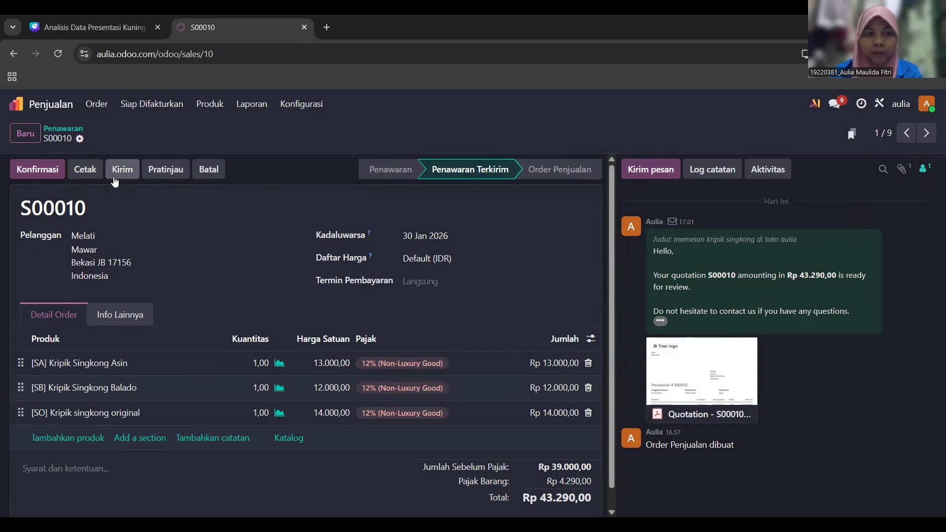
- Confirm S00010 as a sales order and create a draft regular invoice for it
click(53, 173)
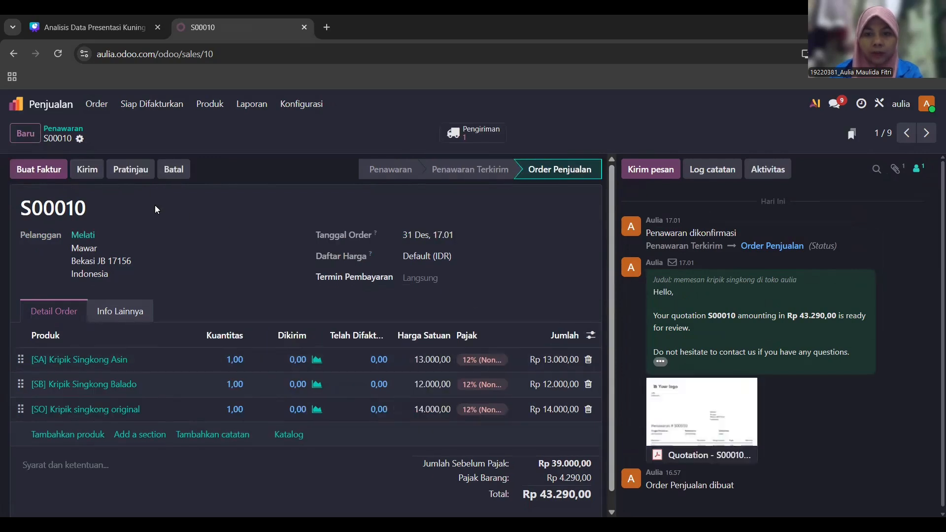
click(42, 173)
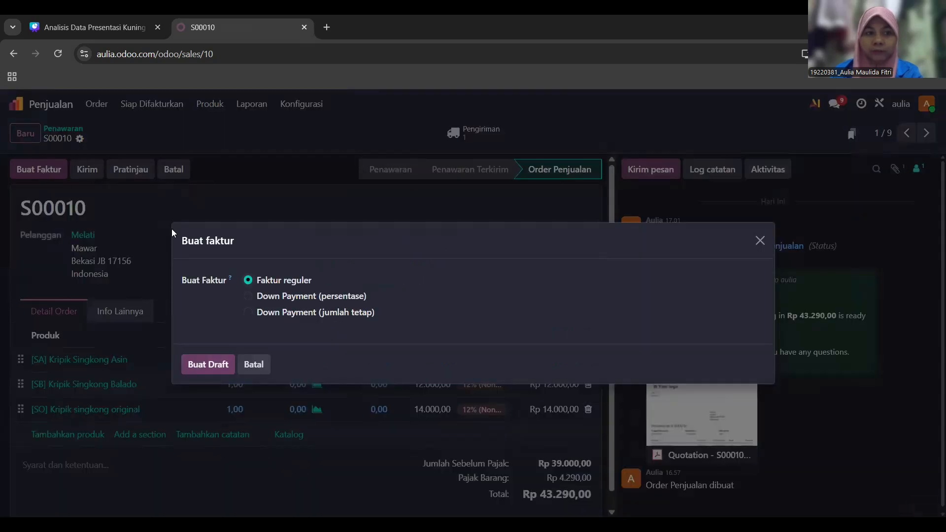
click(213, 365)
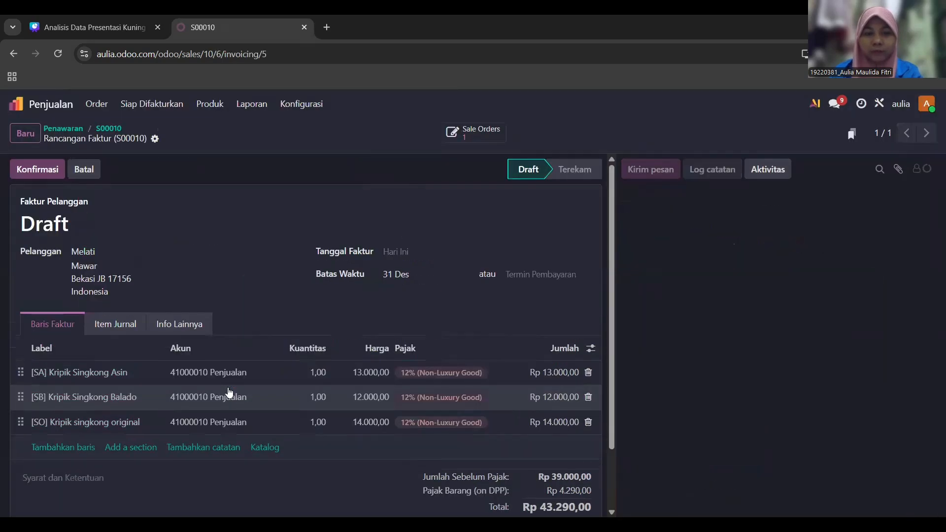
- Post the draft as invoice INV/2025/00005 for Rp 43.290,00
scroll(205, 237, down, 2)
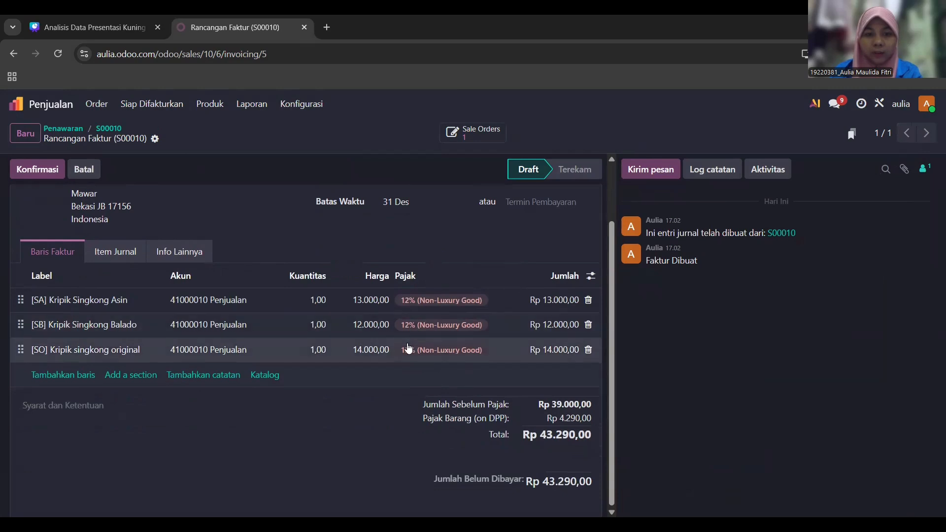
scroll(48, 215, up, 2)
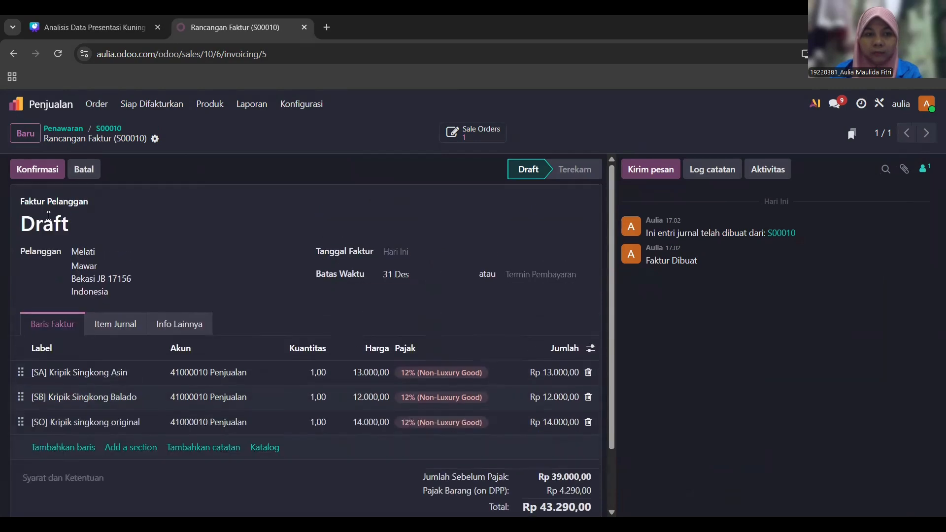
click(47, 171)
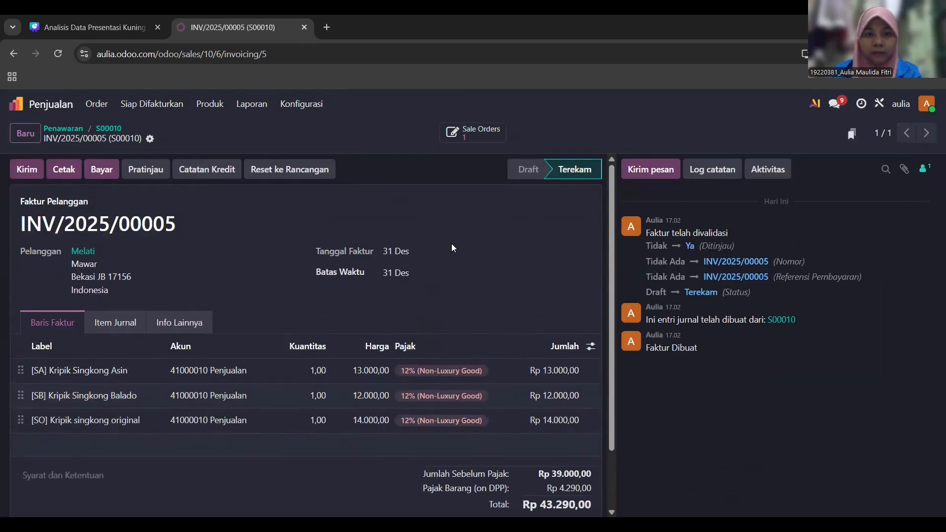
scroll(452, 243, down, 2)
scroll(453, 245, up, 2)
- Pay Rp 43.290,00 through the Bank journal with the Manual Payment method
click(102, 170)
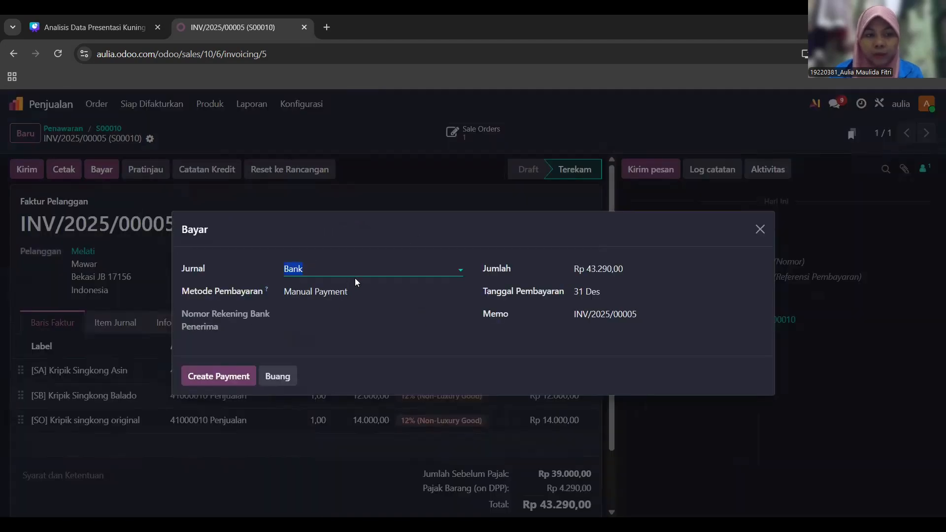
click(463, 269)
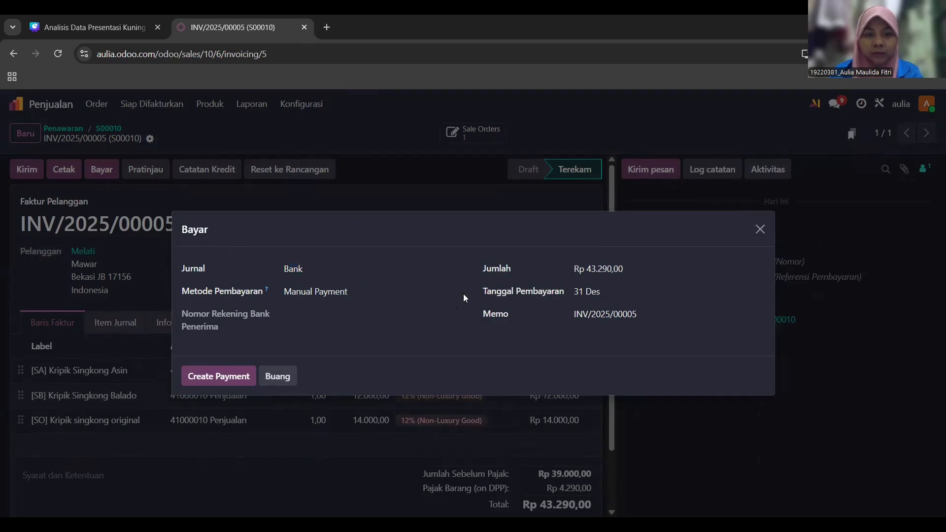
click(462, 292)
click(458, 294)
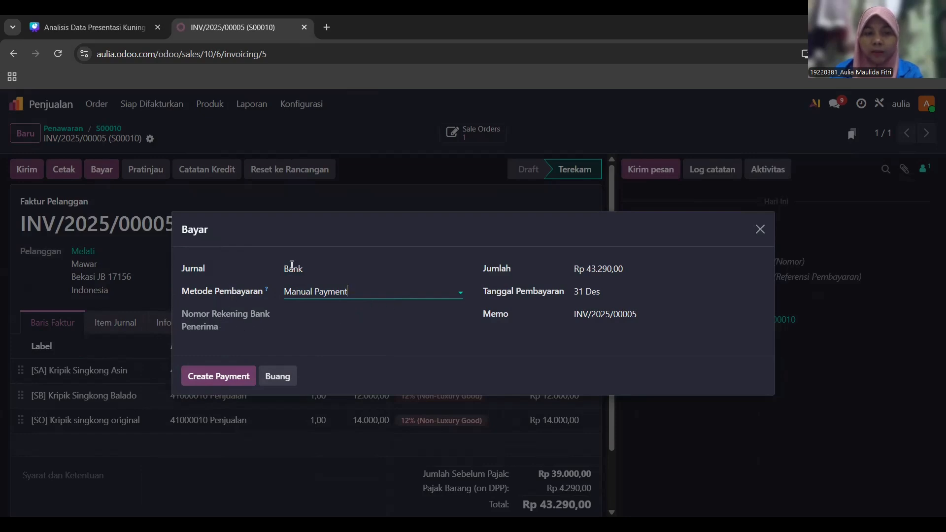
click(221, 378)
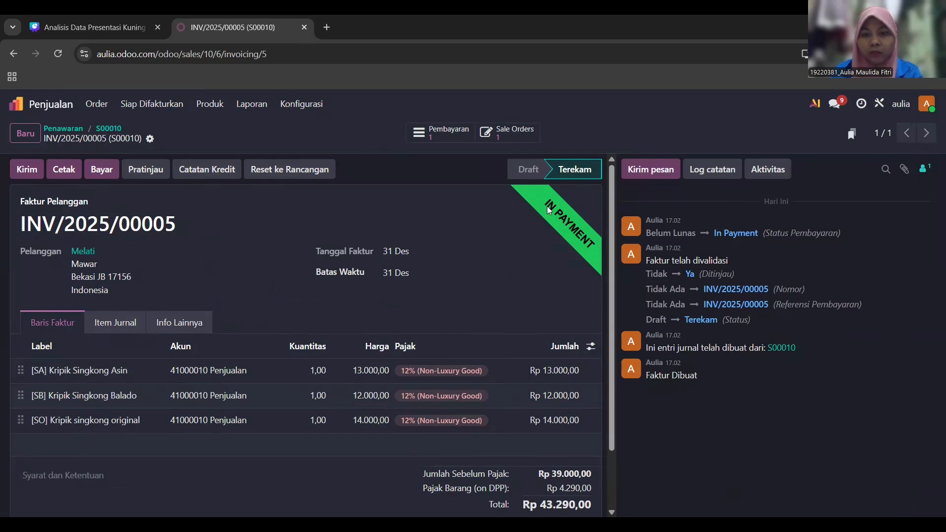
- E-mail invoice INV/2025/00005 with its PDF attached to the customer
click(39, 171)
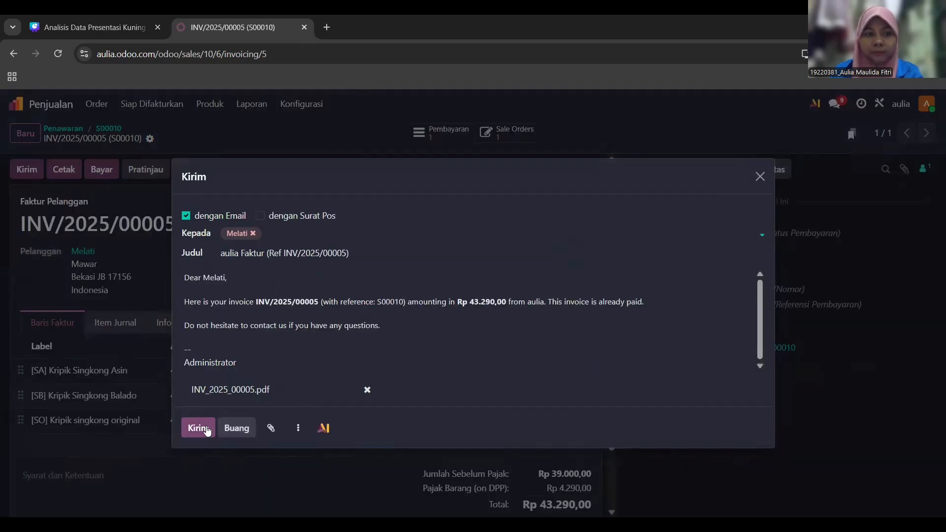
click(206, 434)
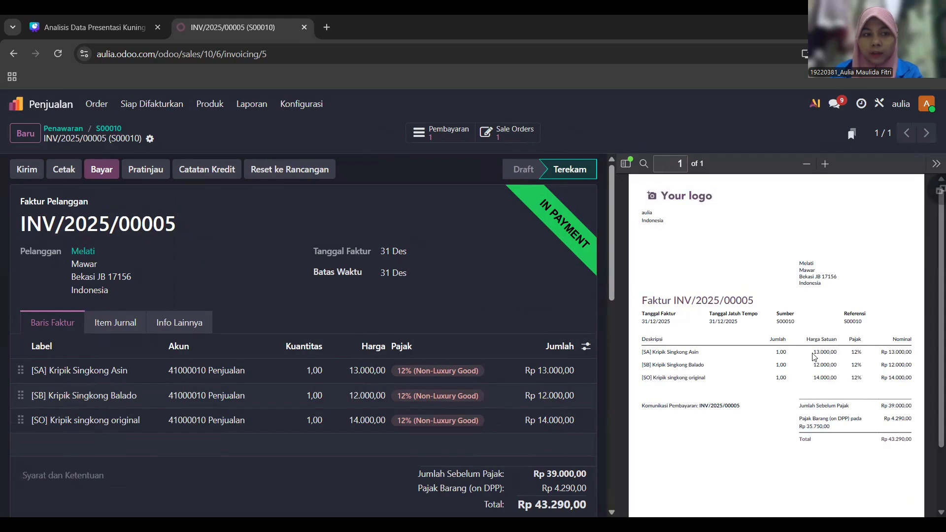
scroll(761, 360, down, 3)
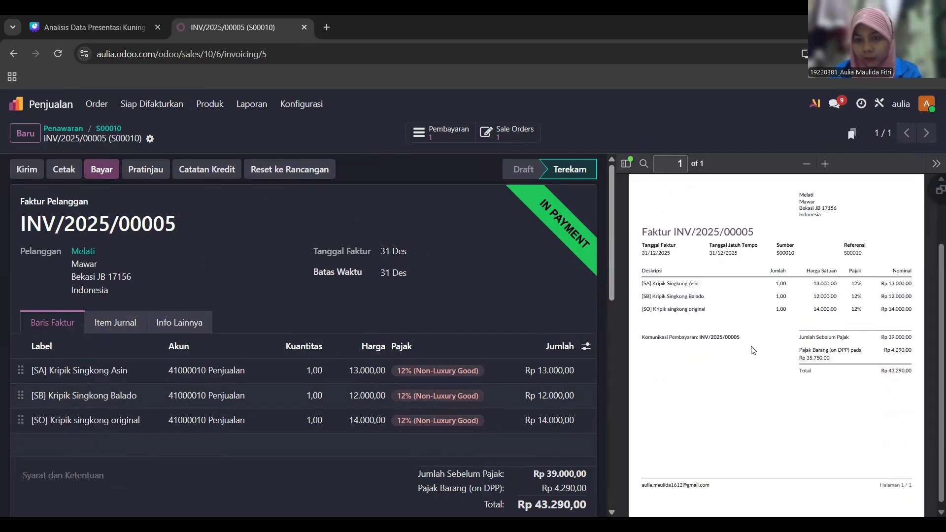
- Check the Rp 43.290,00 total in the preview and download INV_2025_00005.pdf
drag(643, 221, 677, 226)
click(720, 285)
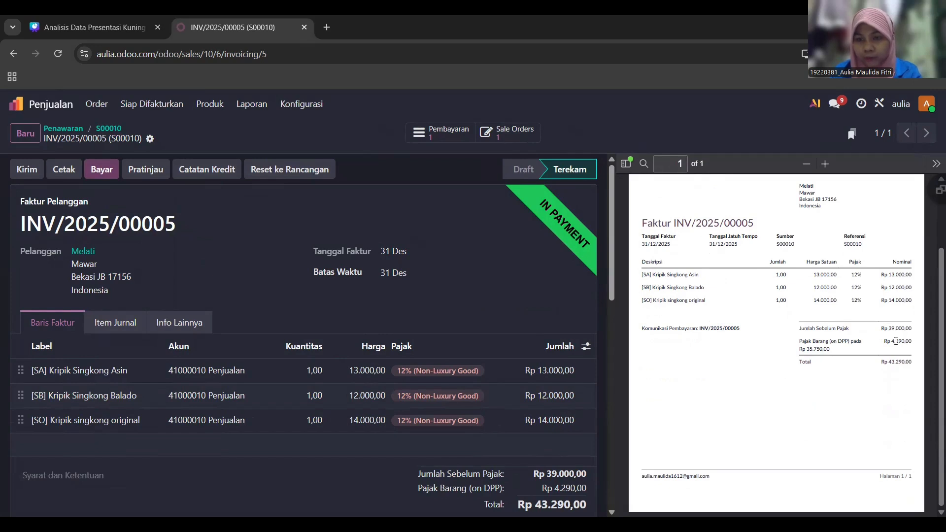
drag(892, 363, 909, 370)
scroll(506, 369, down, 3)
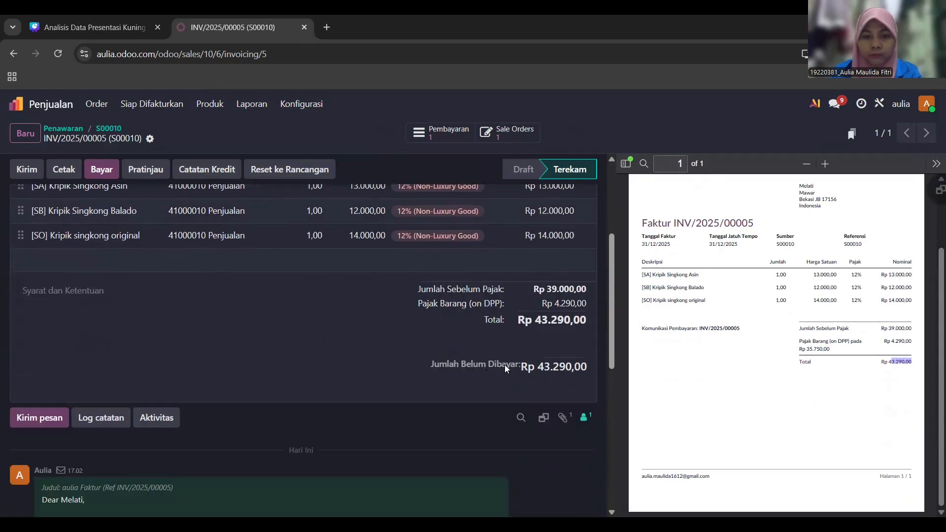
drag(546, 321, 583, 327)
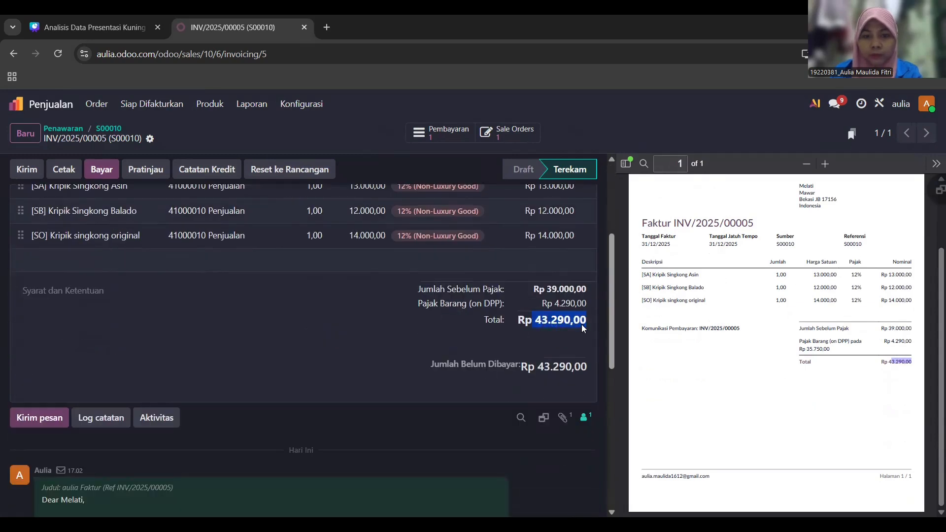
click(371, 327)
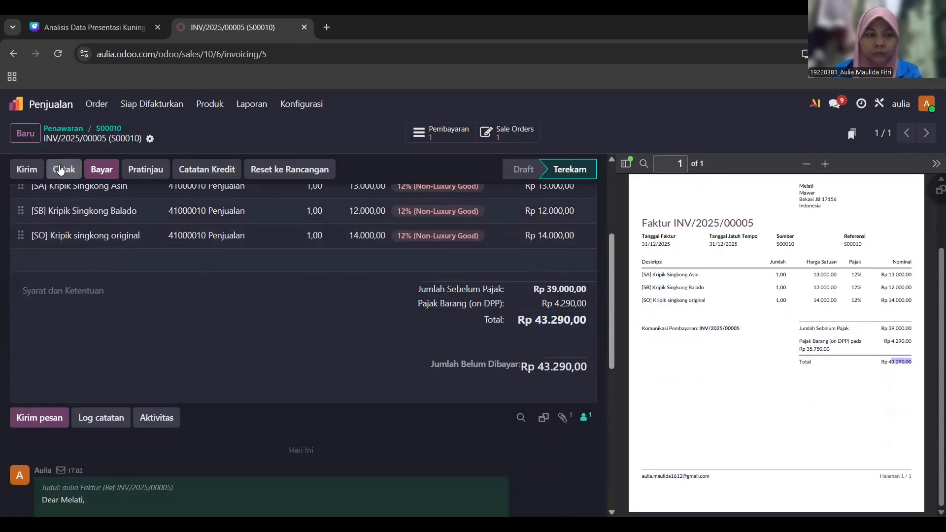
click(60, 169)
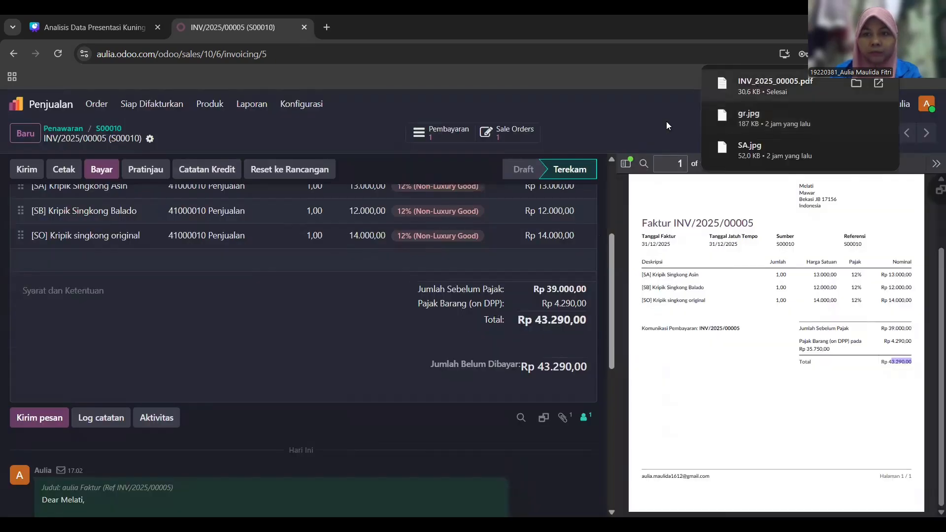
- Open INV_2025_00005.pdf and check unit prices 13.000,00, 12.000,00, 14.000,00 and the 39.000,00 subtotal
click(774, 86)
scroll(374, 274, down, 3)
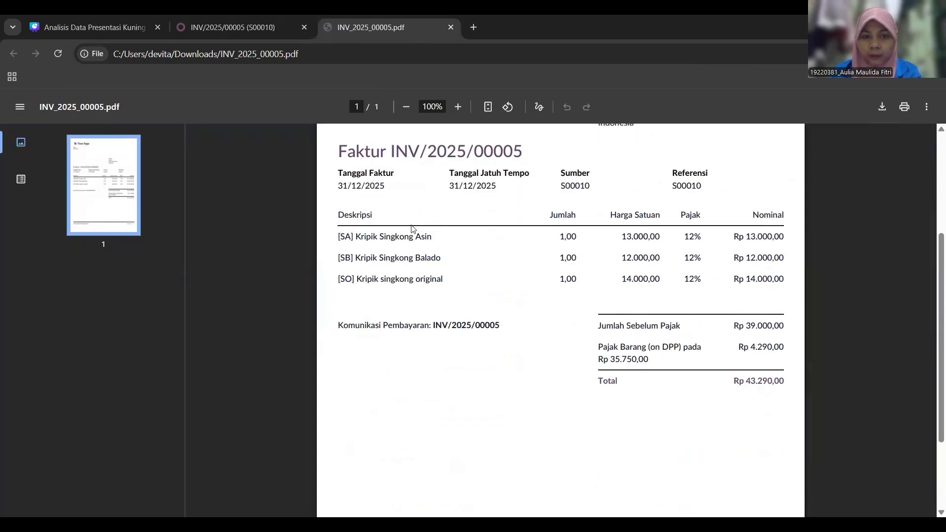
double_click(627, 237)
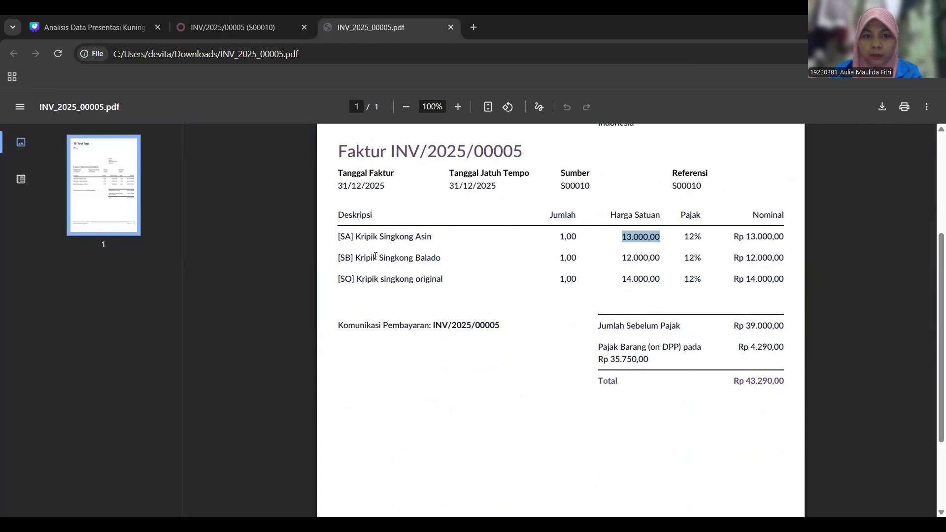
drag(421, 258, 517, 262)
drag(620, 258, 650, 258)
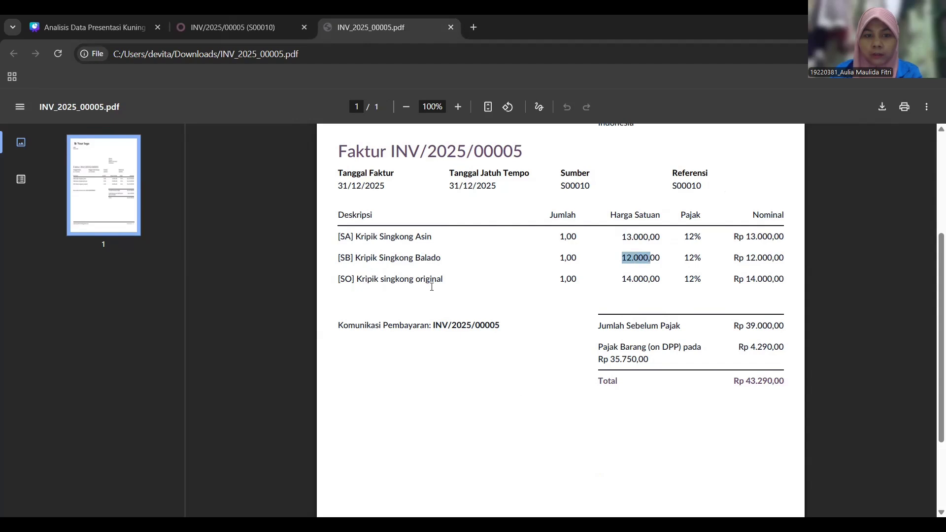
drag(615, 283, 663, 292)
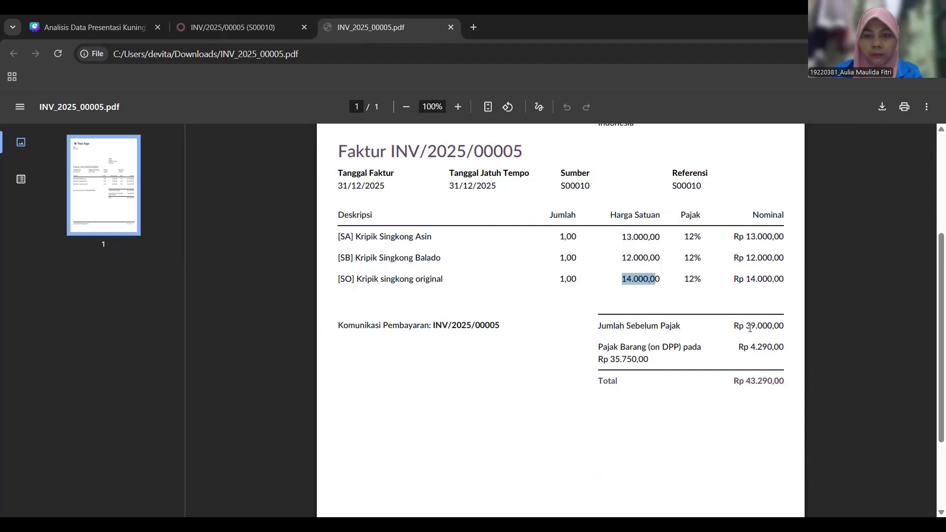
drag(750, 328, 783, 348)
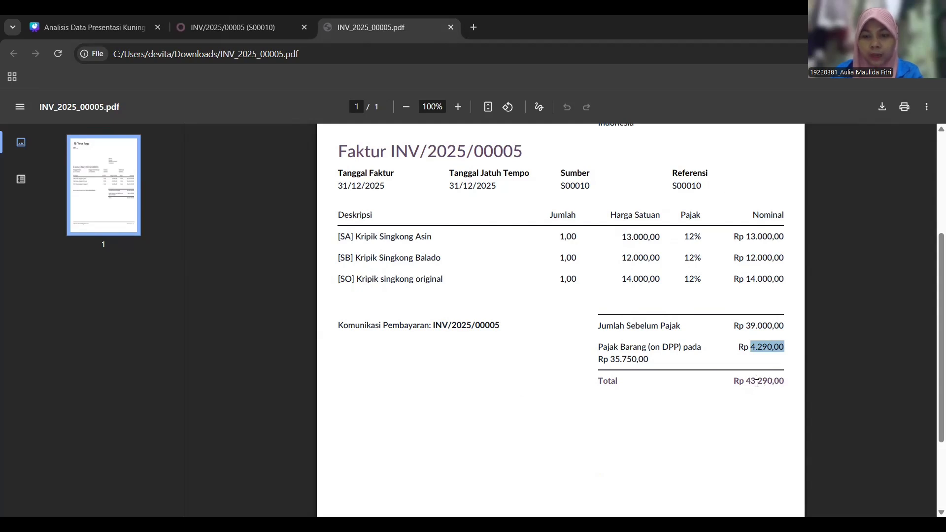
- Show S00010 as a sales order in the Penawaran list, then advance the slideshow to 'Demo Odoo'
click(266, 34)
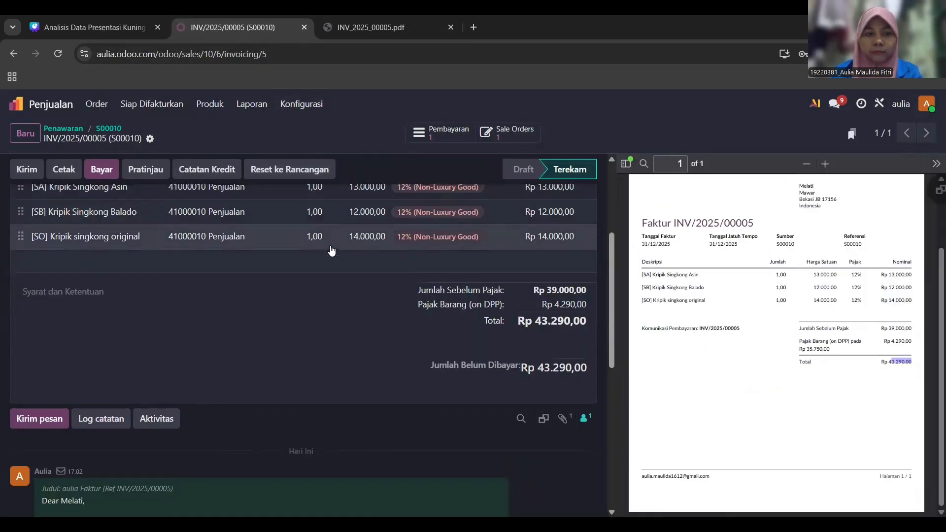
scroll(329, 249, up, 4)
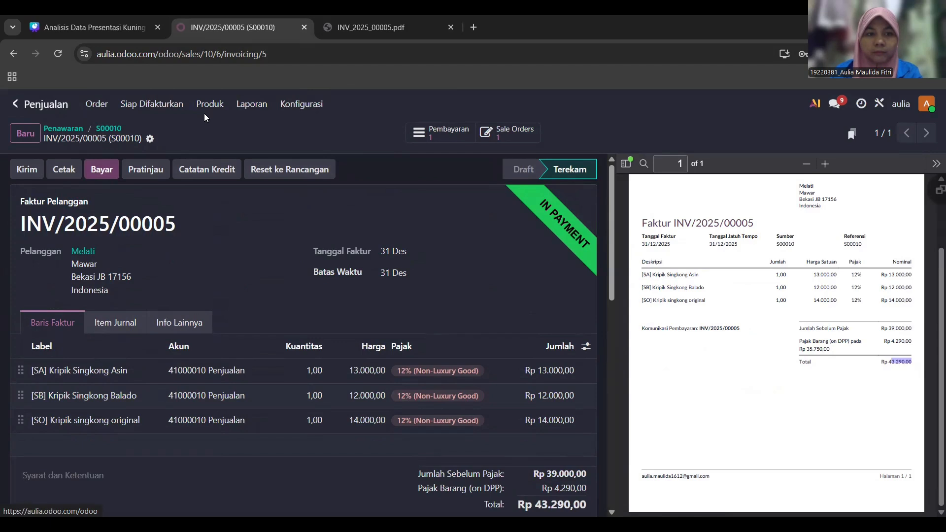
click(252, 104)
click(114, 126)
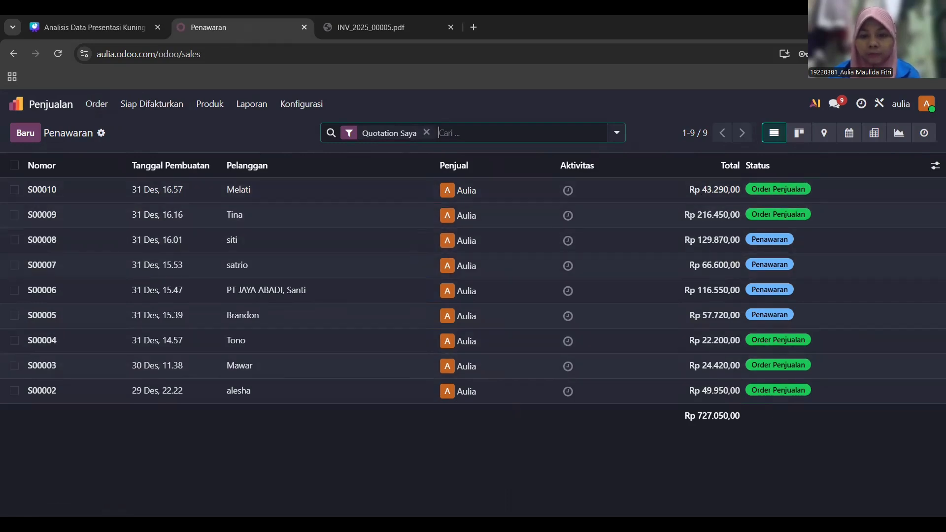
key(alt+Tab)
key(Right)
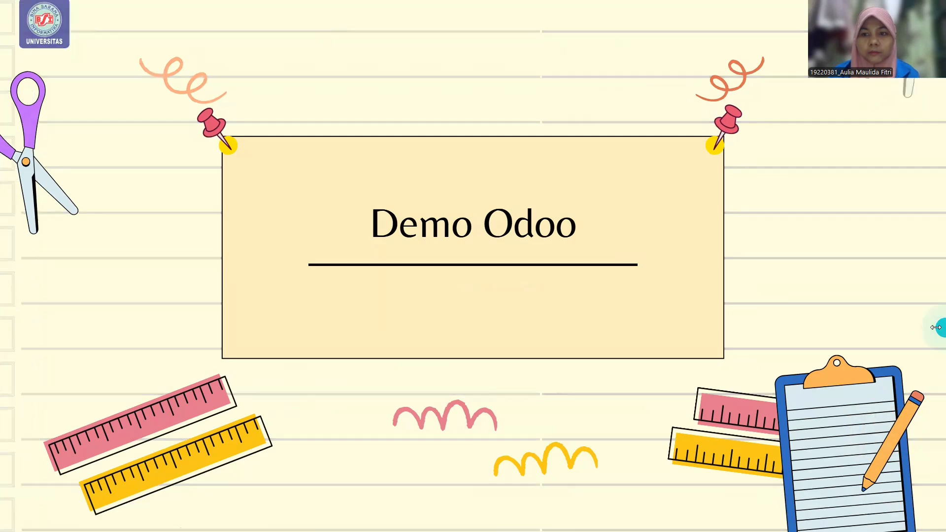